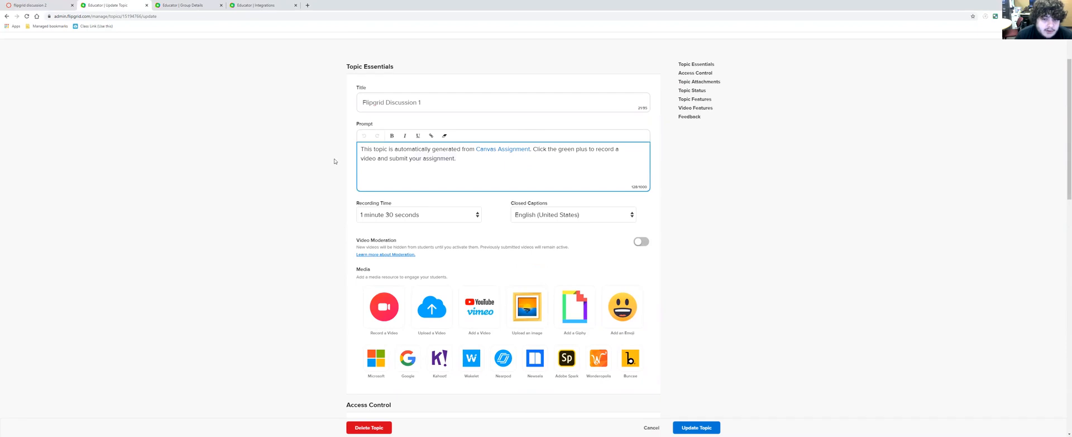
# Read the linked Canvas assignment's description, then return to the Flipgrid topic settings
pyautogui.click(502, 149)
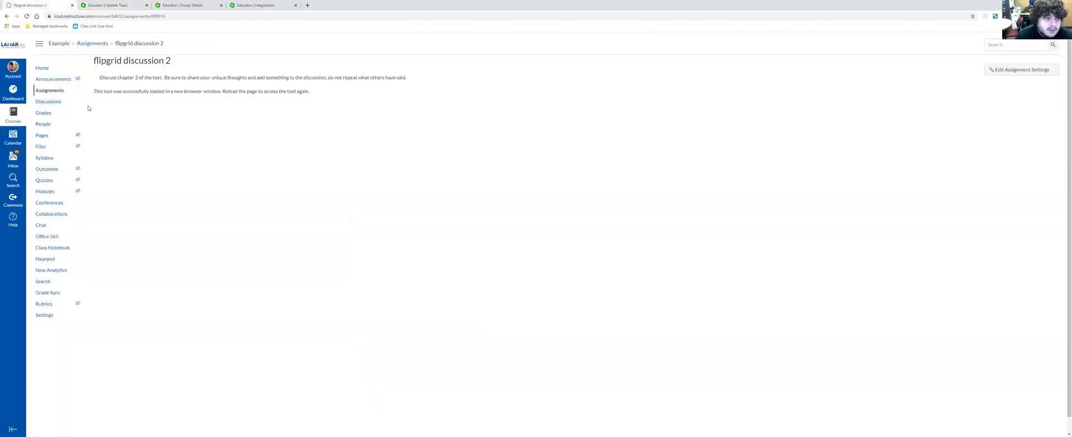
pyautogui.moveTo(100, 79); pyautogui.dragTo(424, 73)
pyautogui.click(425, 73)
pyautogui.click(133, 6)
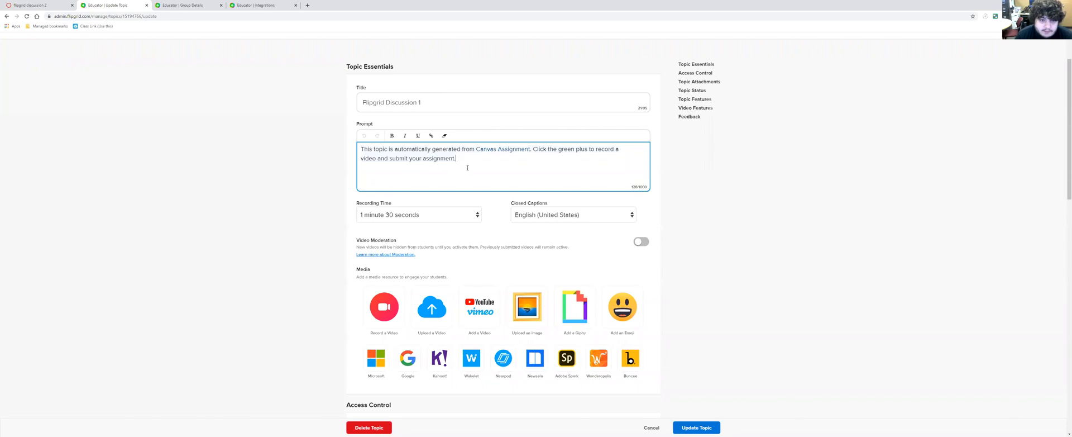
pyautogui.scroll(2, 350, 162)
pyautogui.scroll(-2, 456, 205)
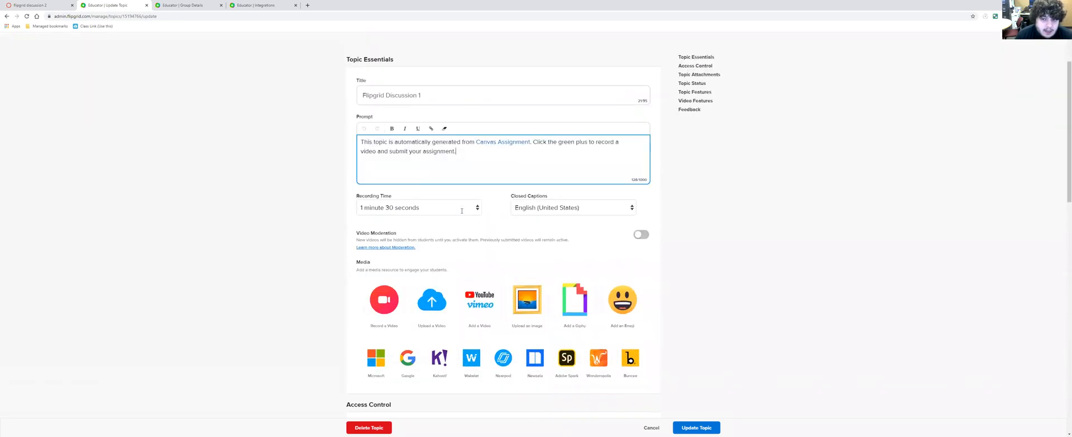
# Change the topic's Recording Time from 1 minute 30 seconds to 30 seconds
pyautogui.click(405, 182)
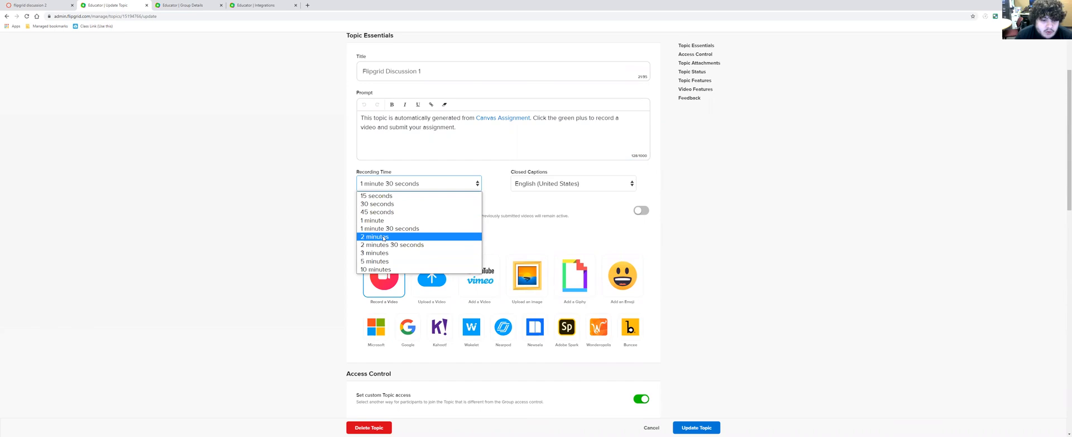
pyautogui.click(400, 172)
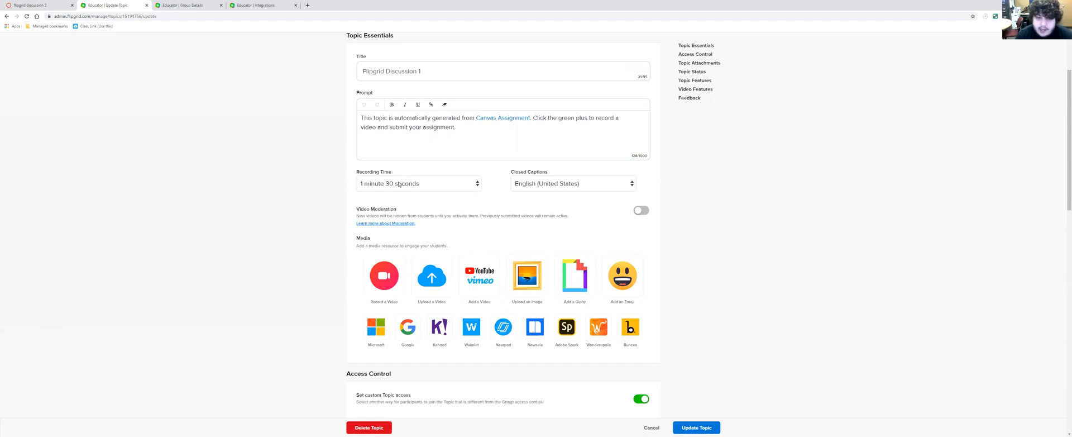
pyautogui.click(399, 184)
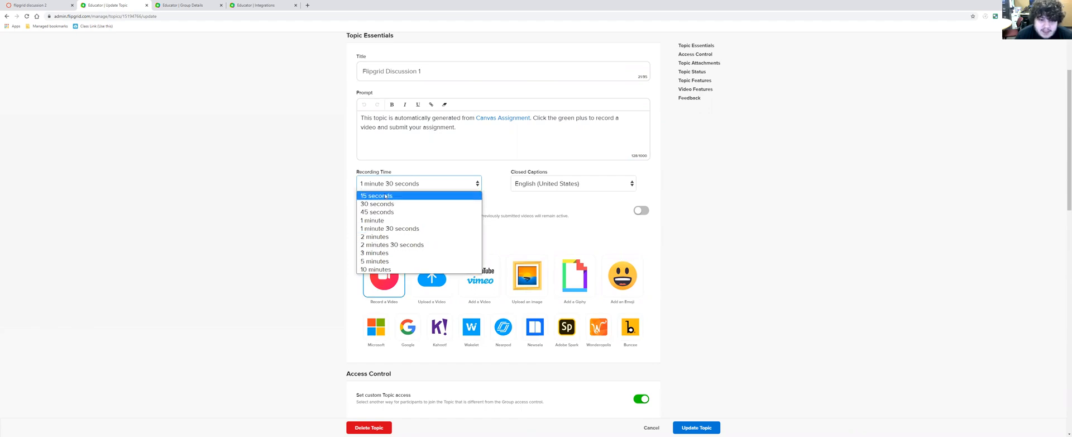
pyautogui.click(408, 165)
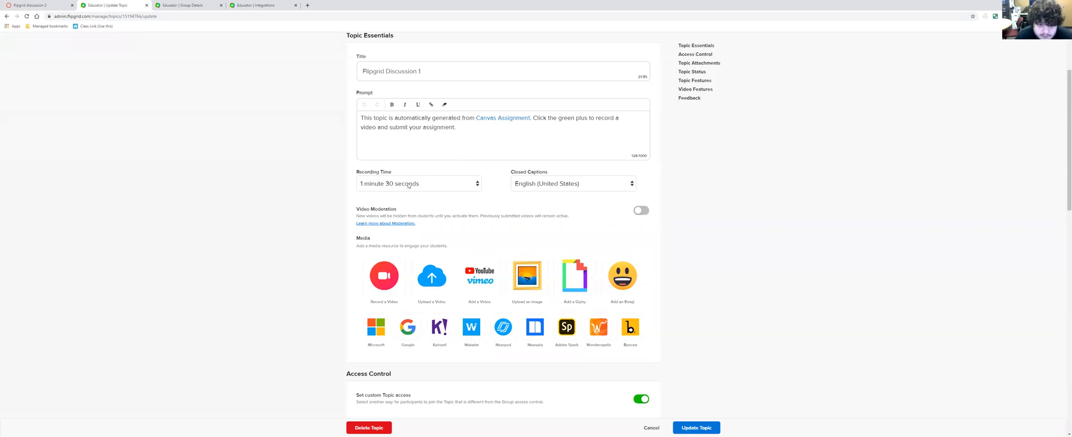
pyautogui.click(408, 185)
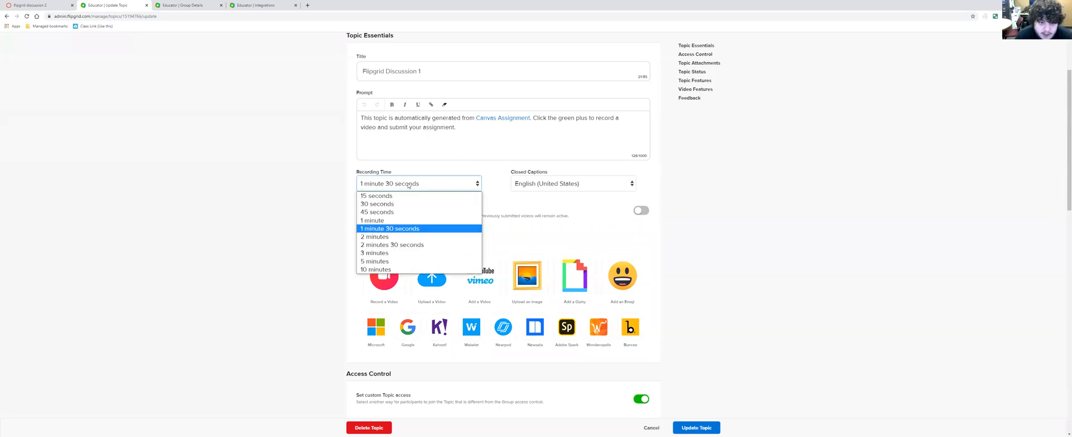
pyautogui.click(422, 157)
pyautogui.click(419, 163)
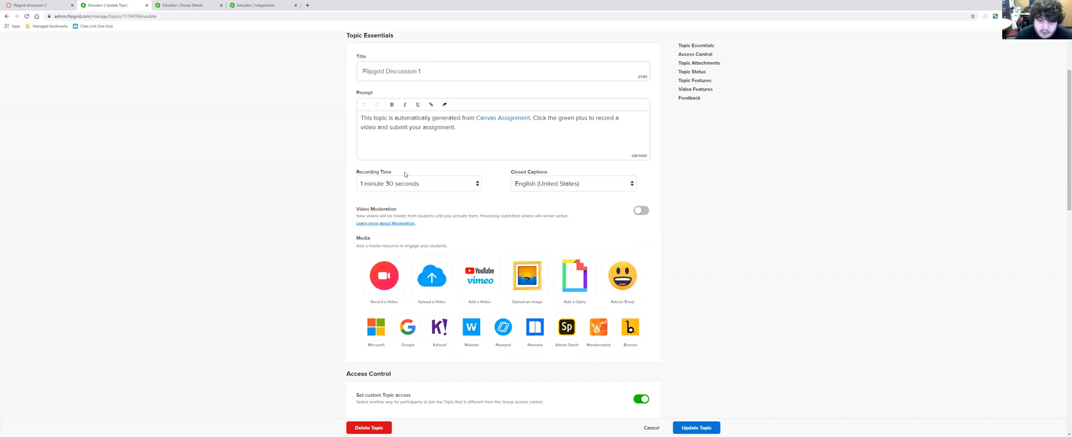
pyautogui.click(405, 183)
pyautogui.press('Up')
pyautogui.press('Up')
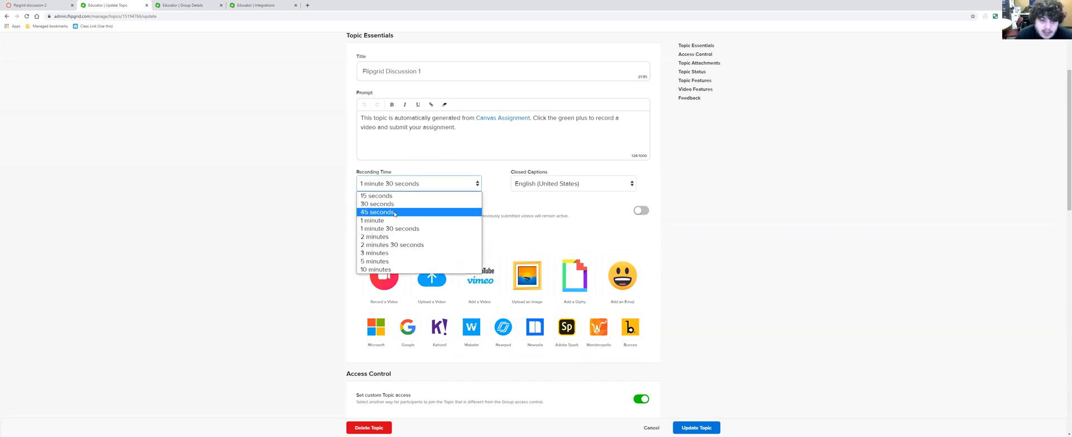
pyautogui.press('Return')
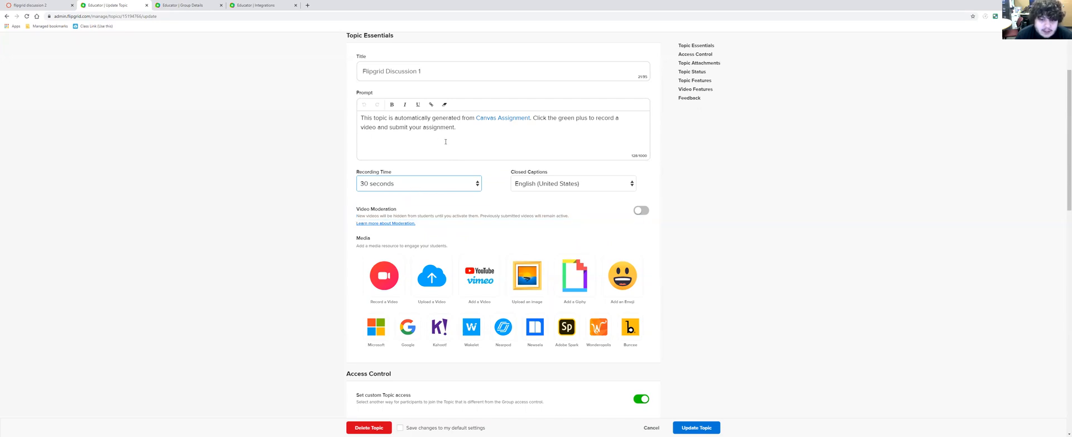
pyautogui.scroll(-2, 509, 197)
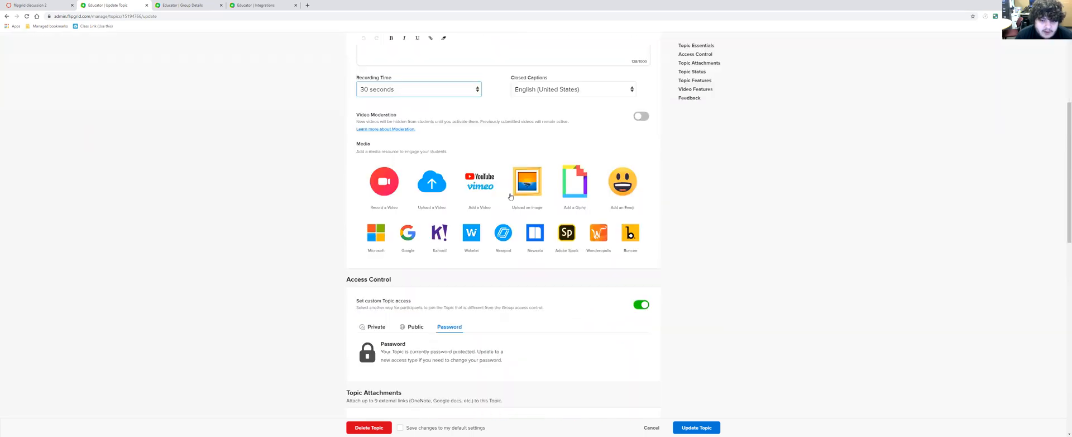
pyautogui.scroll(1, 411, 162)
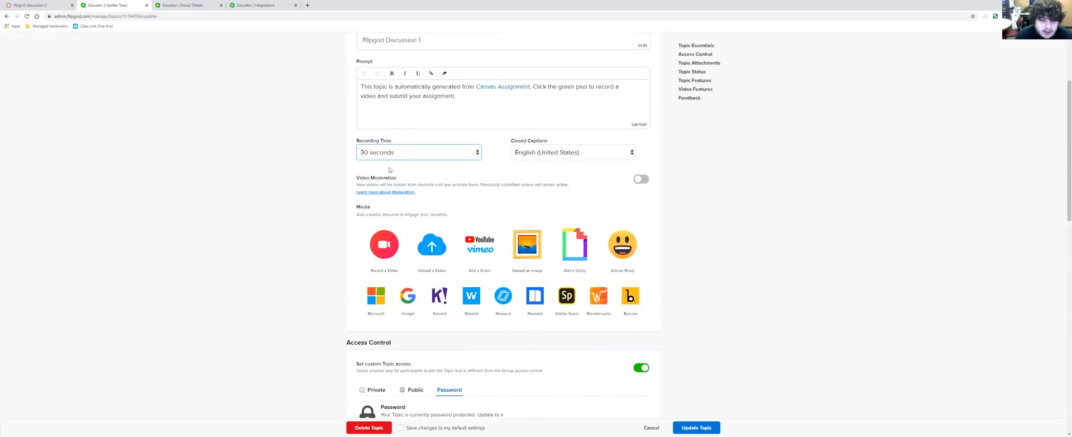
pyautogui.click(641, 179)
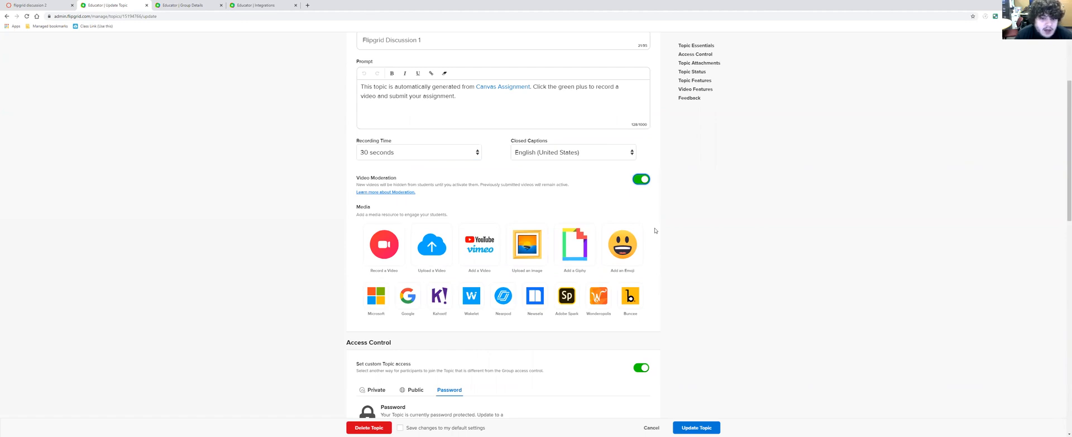
pyautogui.click(643, 185)
pyautogui.scroll(-5, 622, 240)
pyautogui.scroll(4, 622, 240)
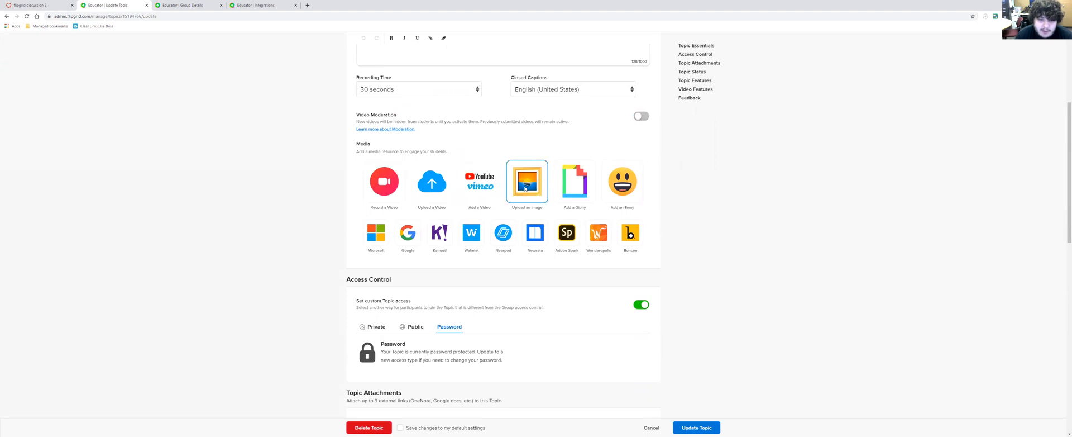
# Attach Hello.png as the topic image, cropped to a square 1:1 ratio
pyautogui.click(527, 184)
pyautogui.click(493, 177)
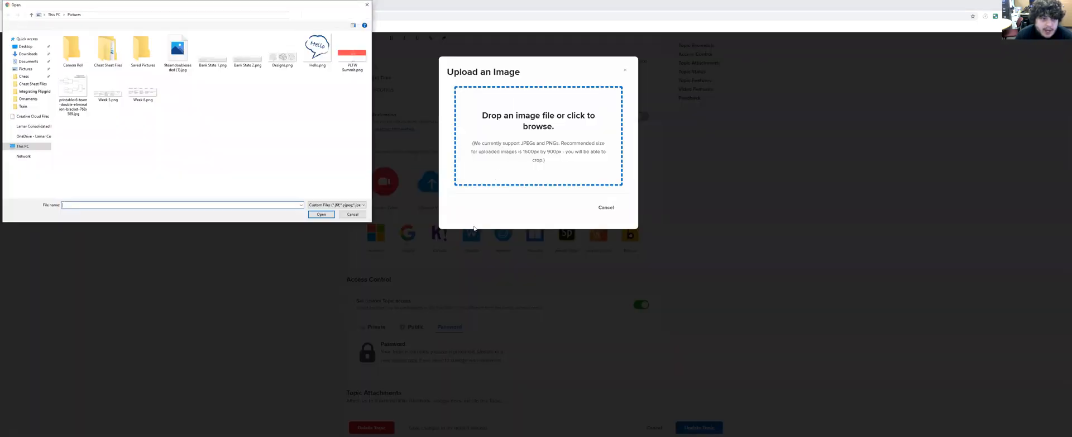
pyautogui.doubleClick(317, 49)
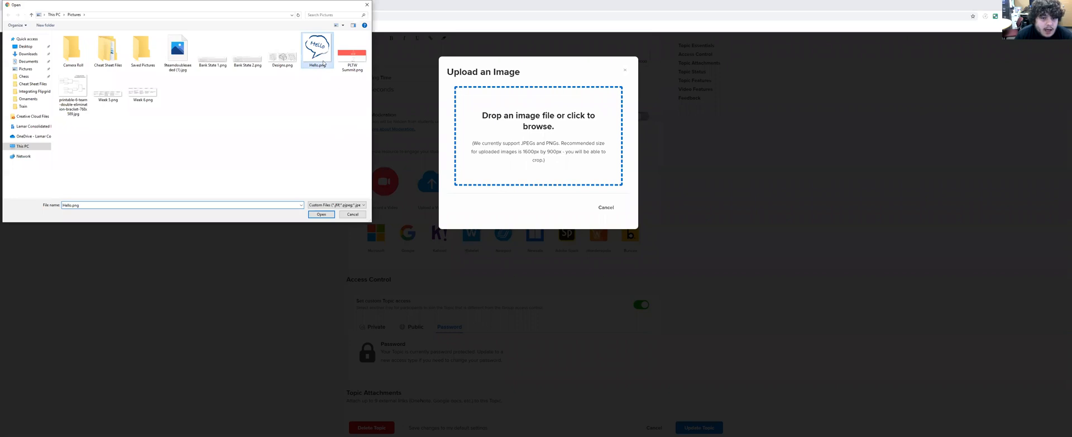
pyautogui.click(598, 220)
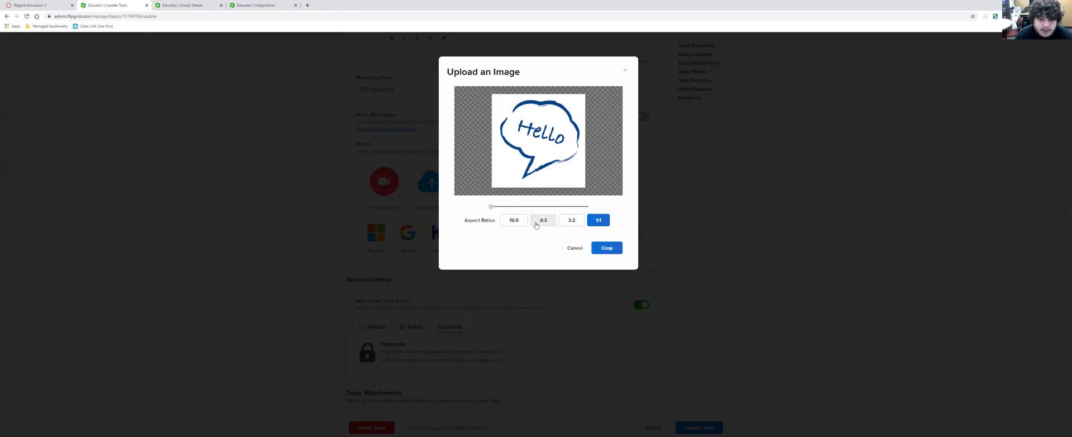
pyautogui.click(543, 220)
pyautogui.click(513, 220)
pyautogui.click(570, 220)
pyautogui.click(598, 220)
pyautogui.click(607, 248)
# Scroll through the topic settings and begin editing the topic prompt
pyautogui.scroll(6, 459, 178)
pyautogui.scroll(-6, 496, 230)
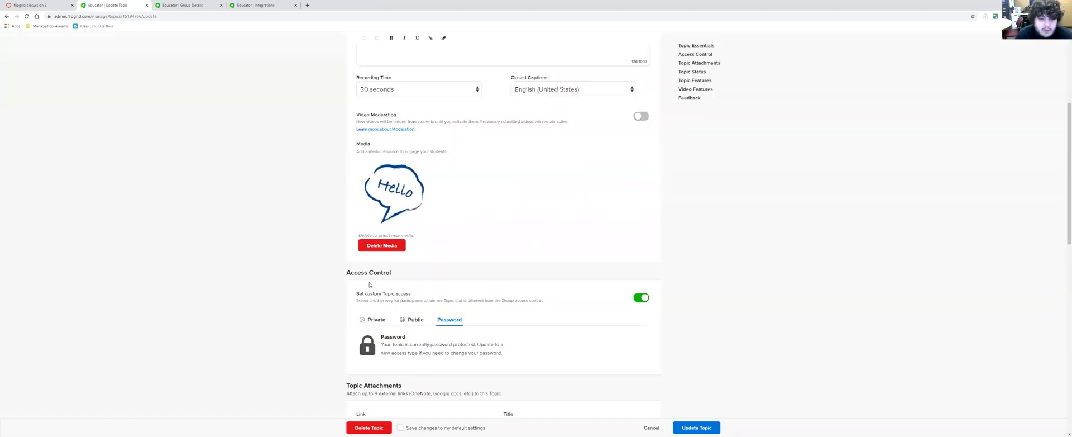
pyautogui.scroll(2, 471, 150)
pyautogui.click(471, 150)
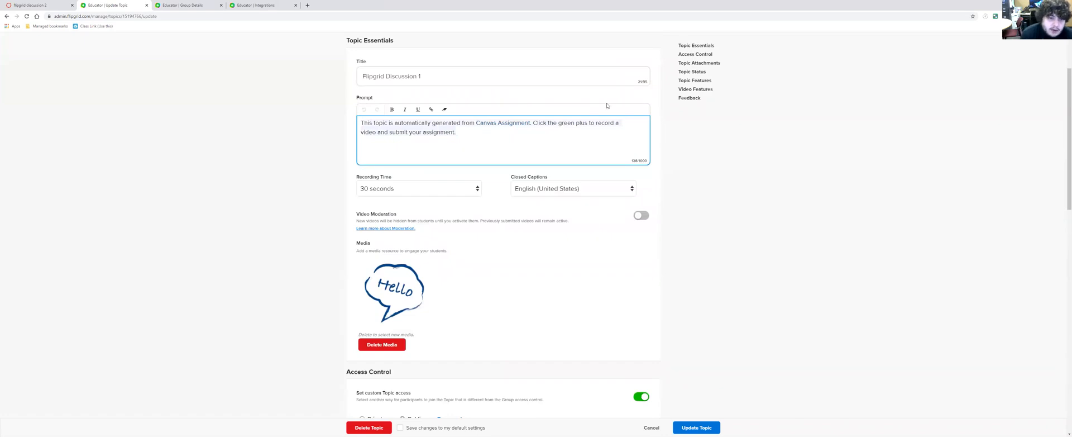
pyautogui.hotkey('ctrl', 'a')
pyautogui.write('Record a quick introduction of yoou')
pyautogui.press('BackSpace')
pyautogui.press('BackSpace')
pyautogui.write('urself an')
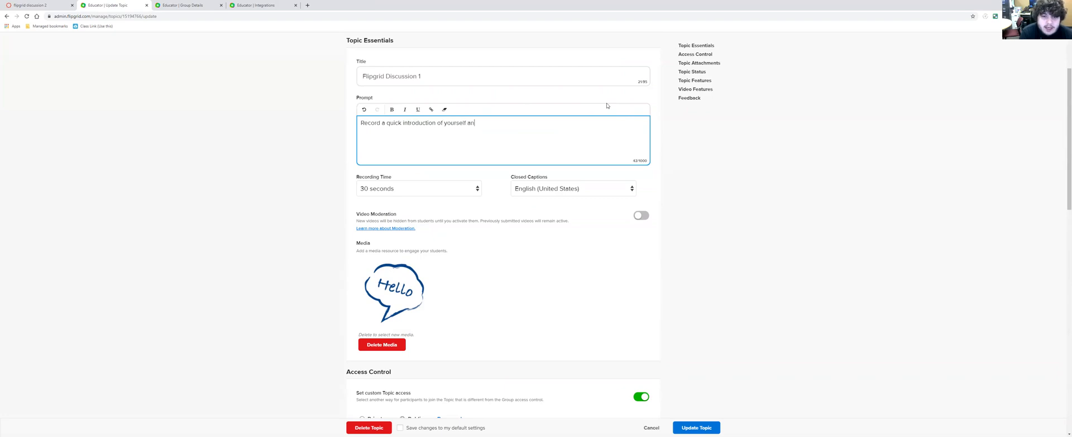
pyautogui.write('d respond to at leas')
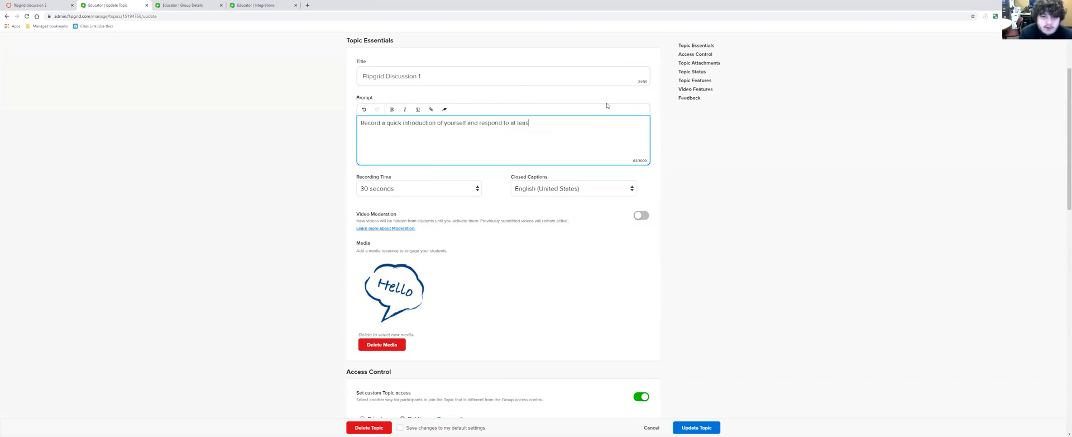
pyautogui.write('t two other student')
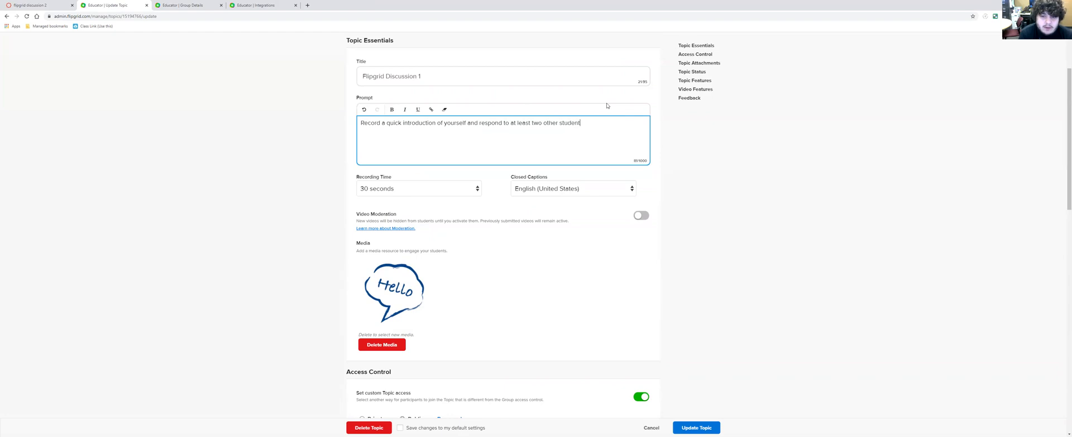
pyautogui.write("'s introduction videos")
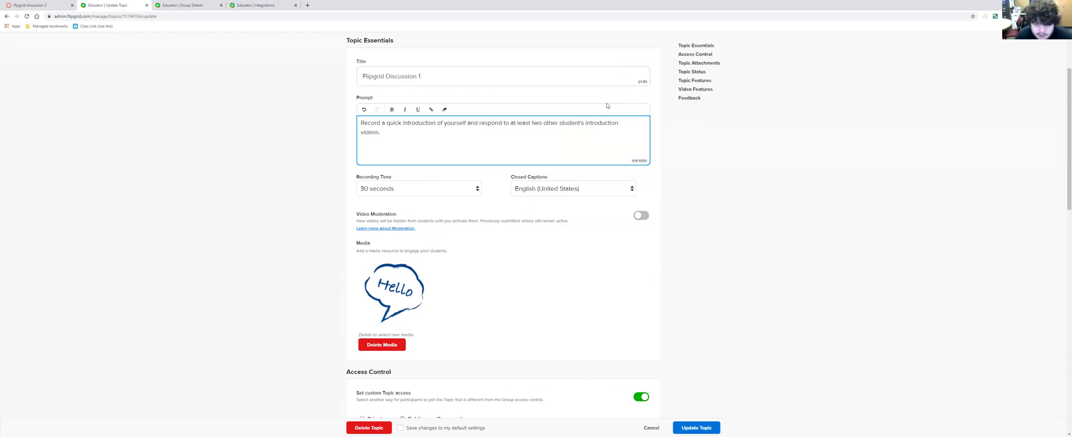
pyautogui.write('.')
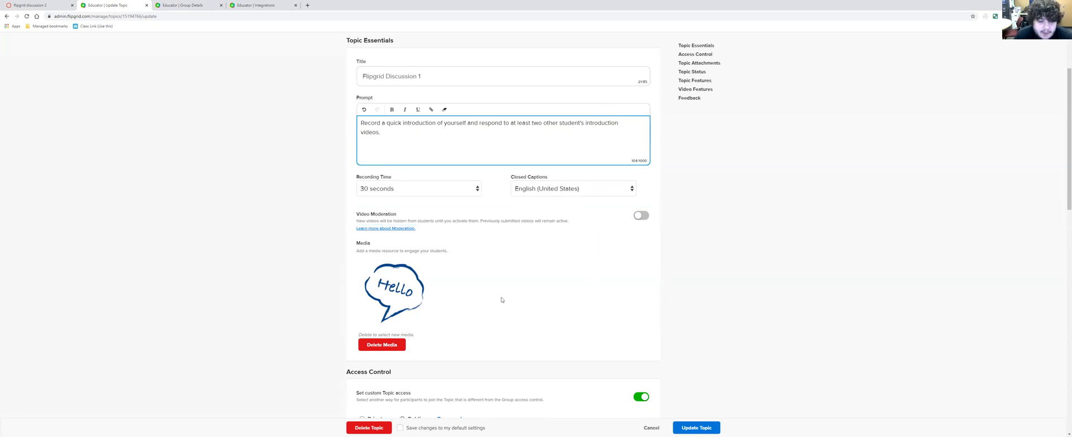
pyautogui.scroll(-1, 458, 282)
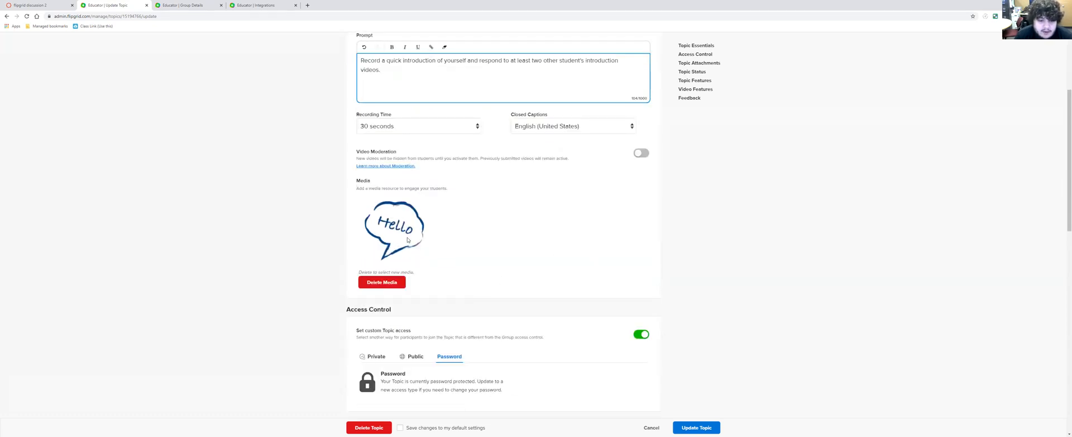
pyautogui.scroll(-2, 411, 241)
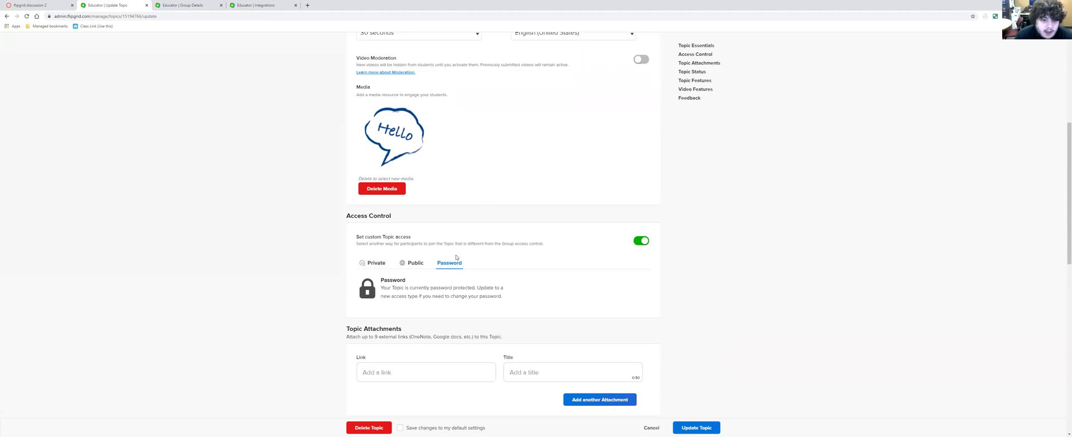
pyautogui.scroll(1, 491, 239)
pyautogui.scroll(-2, 491, 238)
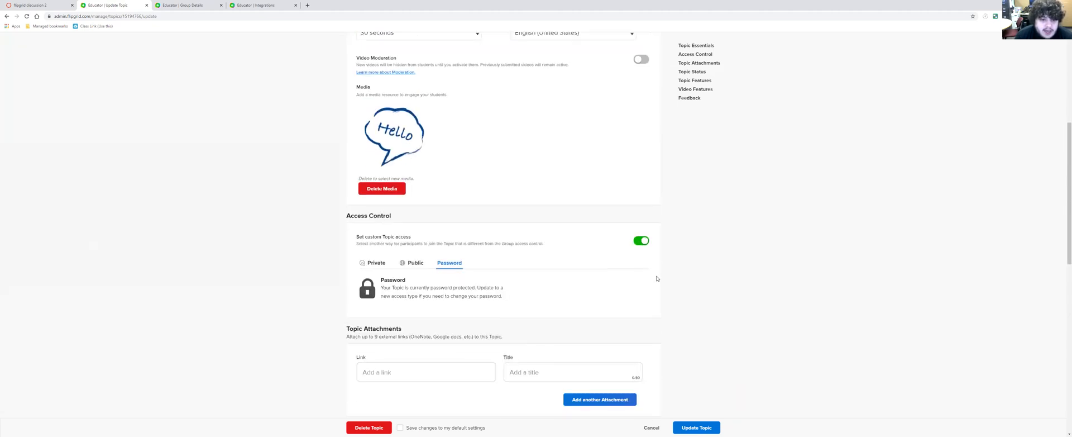
pyautogui.scroll(-2, 644, 277)
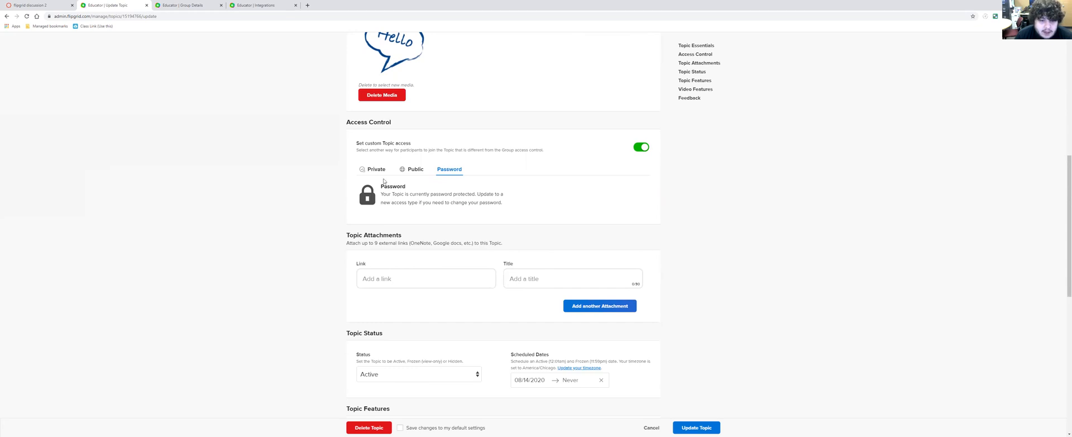
pyautogui.click(378, 169)
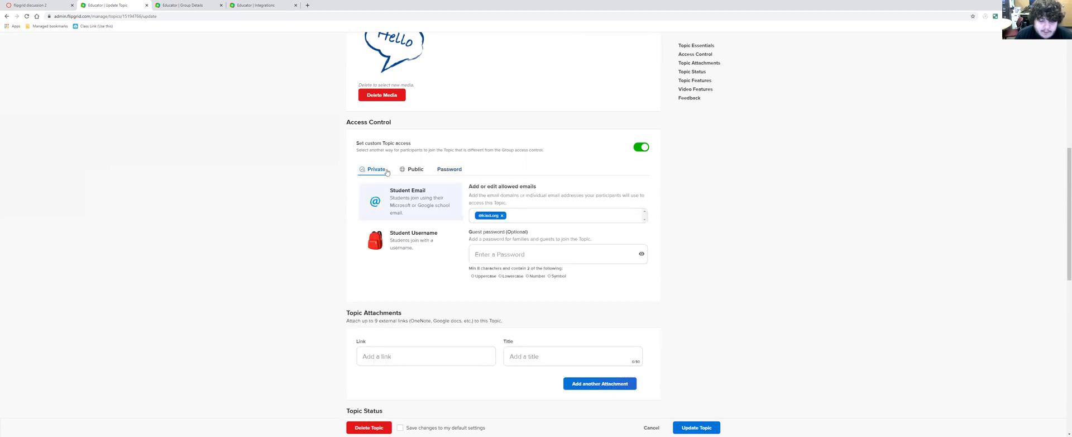
pyautogui.click(537, 215)
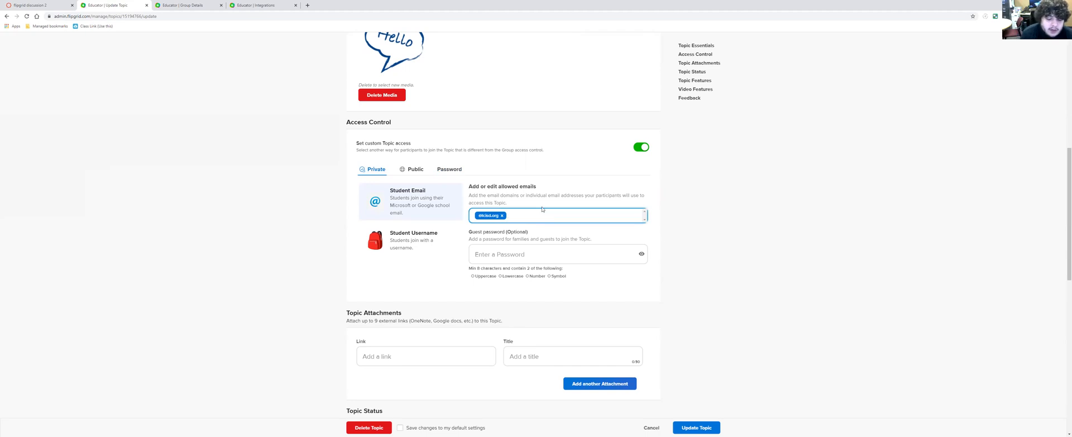
pyautogui.write('studen')
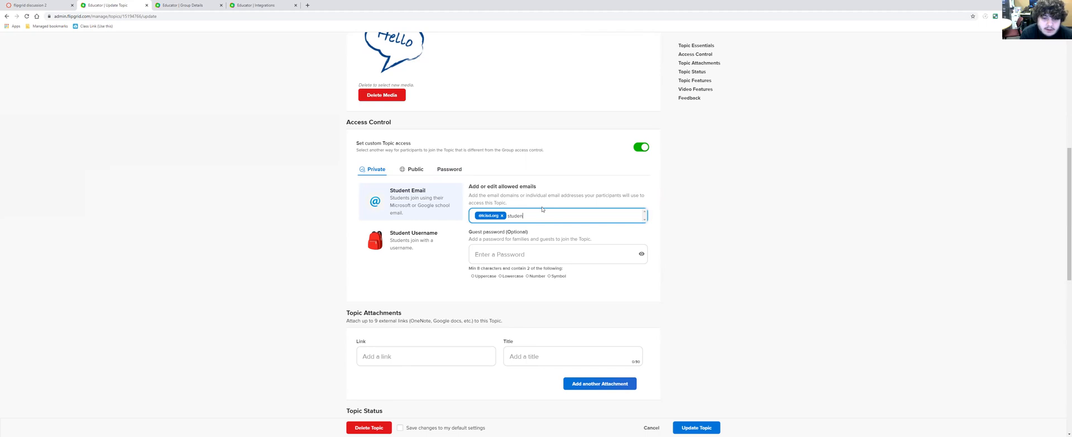
pyautogui.write('ts.')
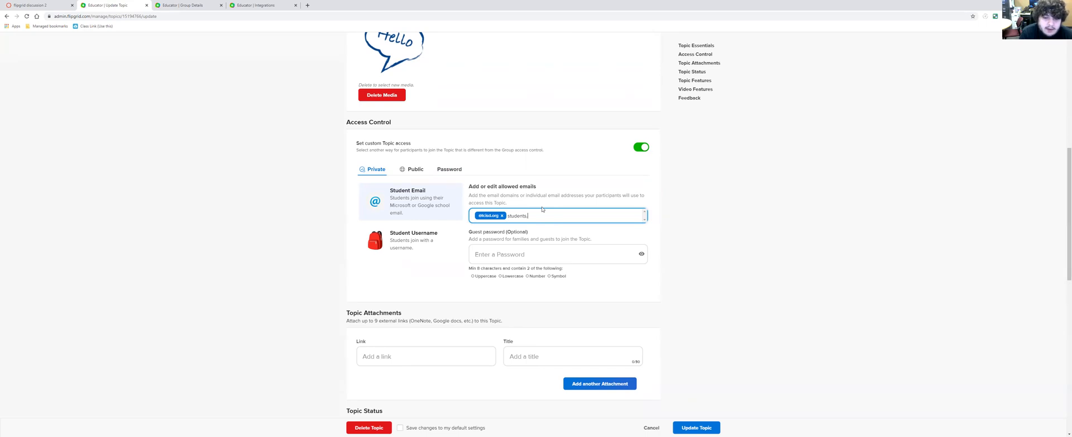
pyautogui.press('BackSpace')
pyautogui.press('BackSpace')
pyautogui.press('BackSpace')
pyautogui.press('BackSpace')
pyautogui.write('@students.lcisd.org')
pyautogui.press('Return')
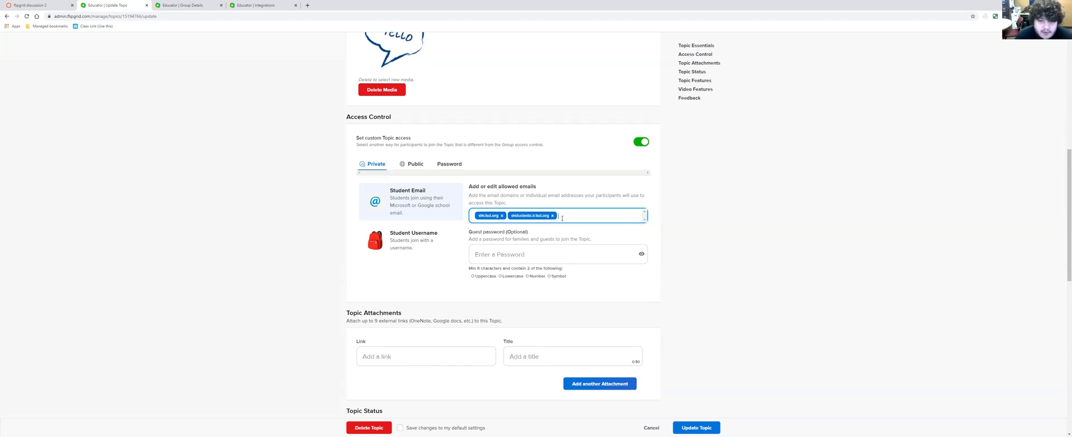
pyautogui.scroll(5, 524, 180)
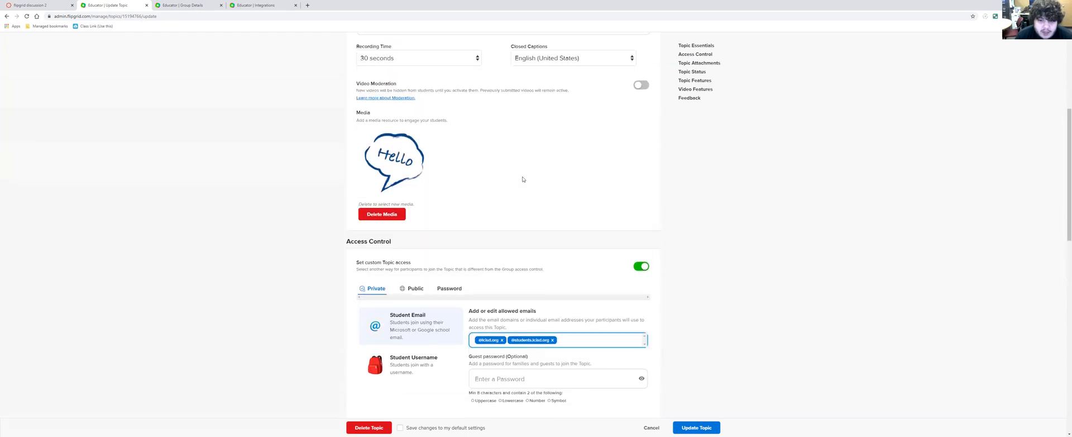
pyautogui.scroll(-4, 523, 176)
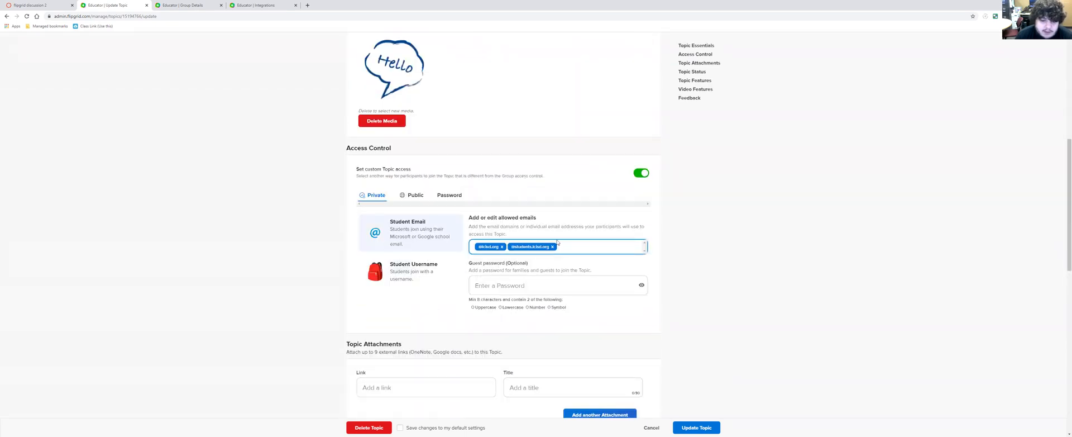
pyautogui.scroll(-2, 508, 271)
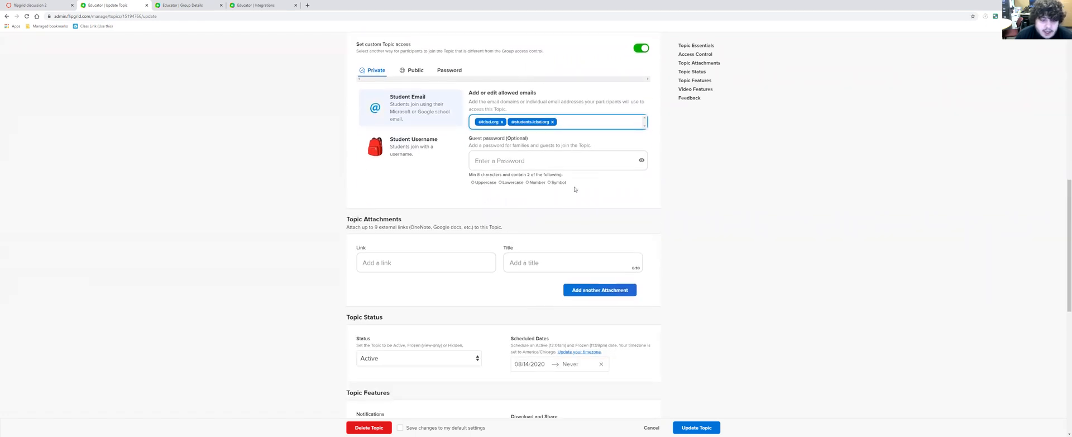
pyautogui.scroll(-1, 572, 201)
pyautogui.scroll(2, 571, 201)
pyautogui.scroll(-1, 570, 201)
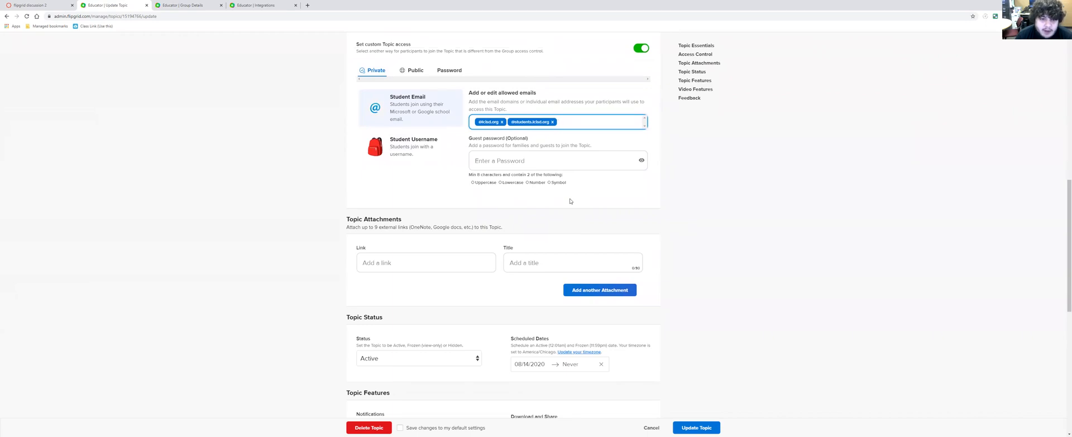
pyautogui.scroll(-3, 570, 201)
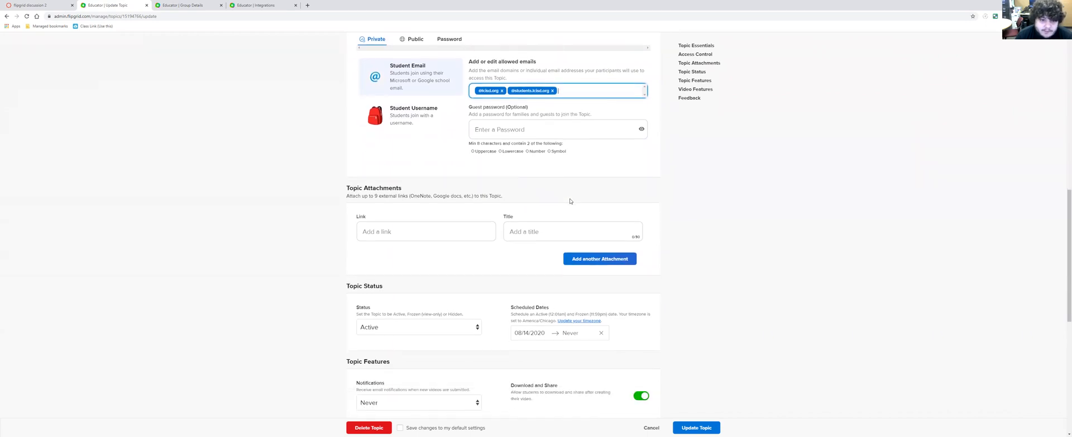
pyautogui.scroll(3, 570, 201)
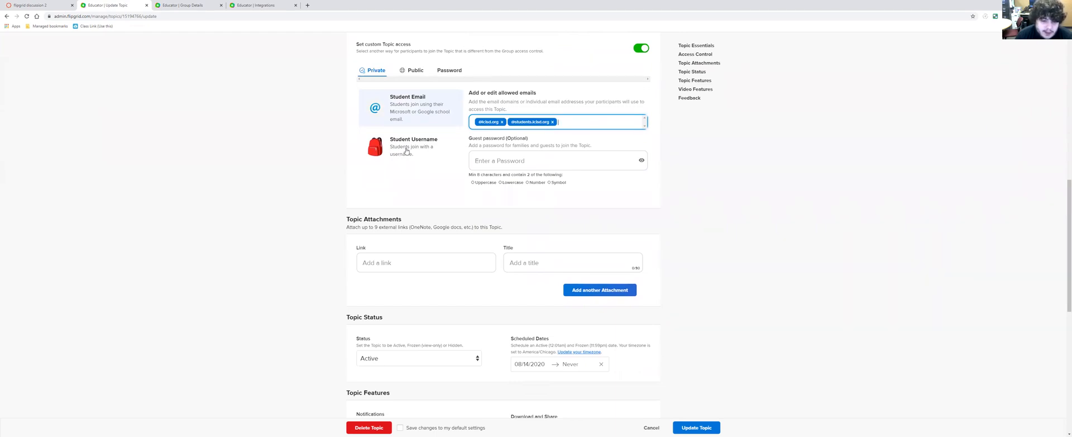
pyautogui.scroll(-3, 411, 186)
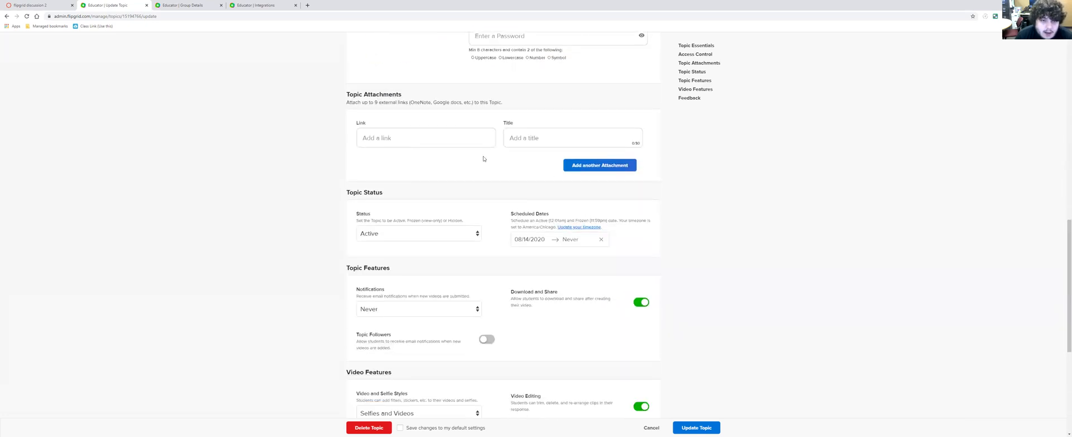
pyautogui.click(434, 138)
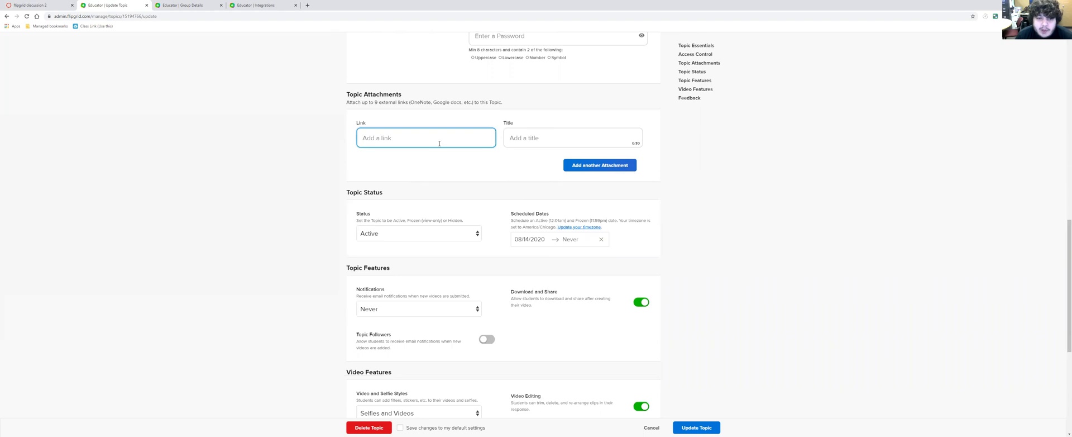
pyautogui.scroll(-1, 441, 153)
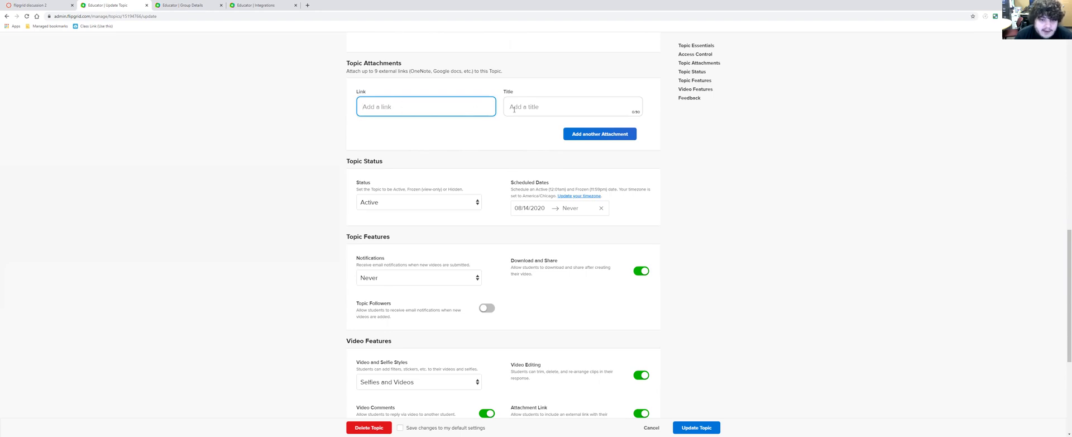
pyautogui.click(463, 111)
pyautogui.moveTo(371, 64); pyautogui.dragTo(496, 72)
pyautogui.click(510, 72)
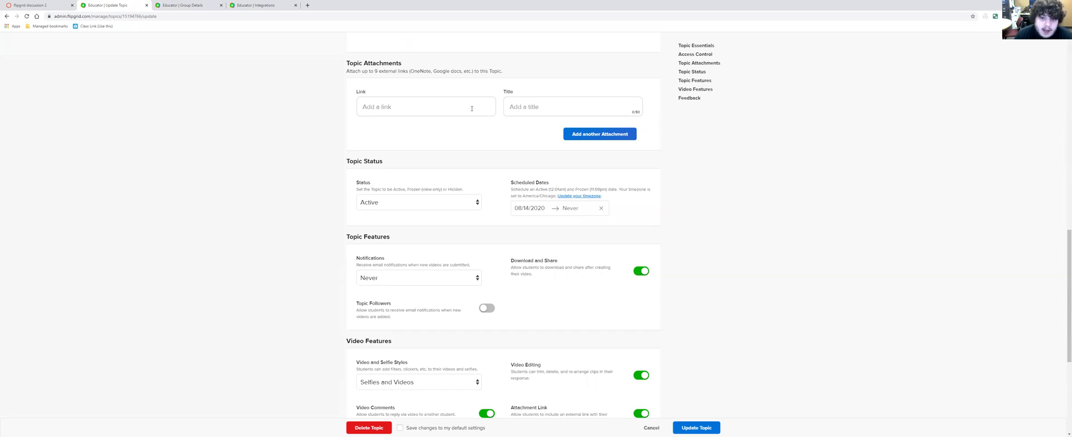
pyautogui.click(546, 105)
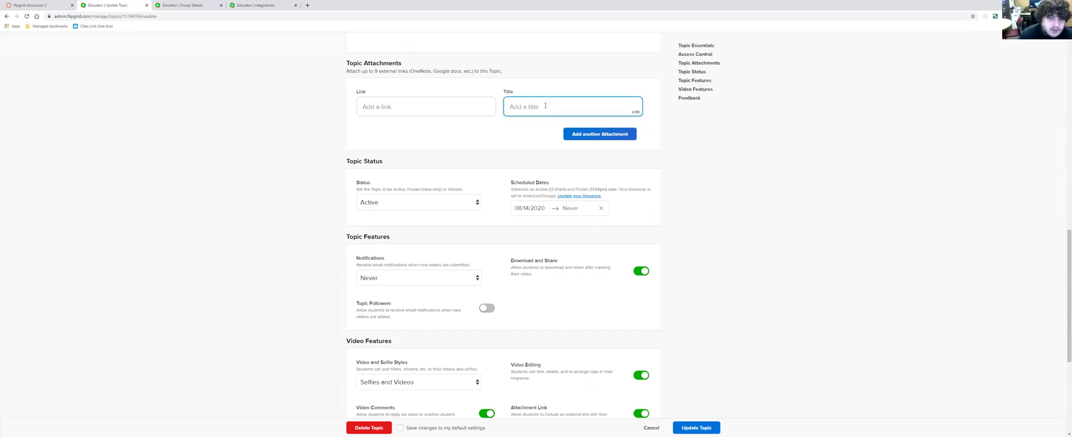
# Search Google for 'cake recipe' in a new Chrome tab
pyautogui.click(307, 5)
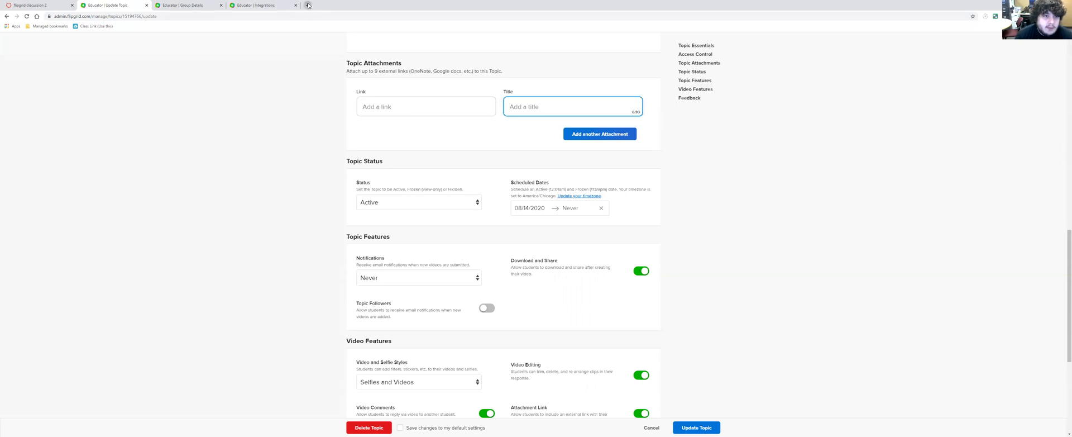
pyautogui.write('cake recipe')
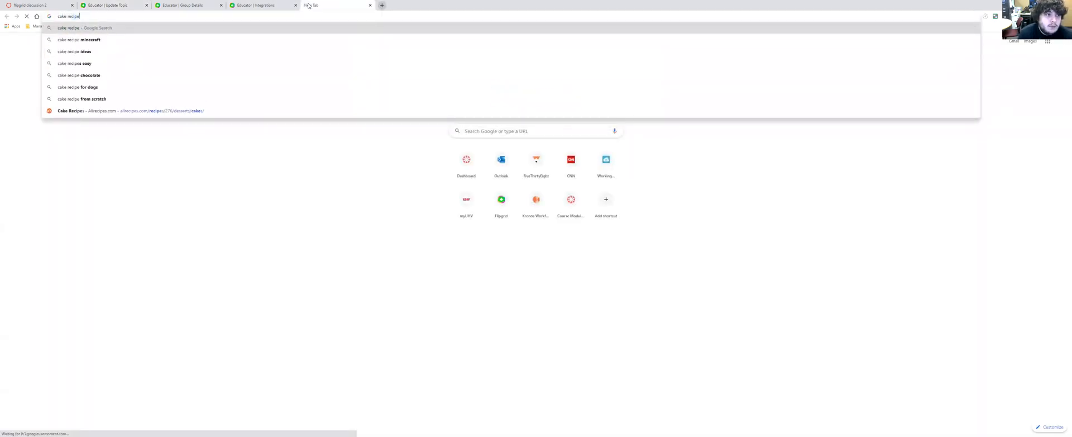
pyautogui.press('Return')
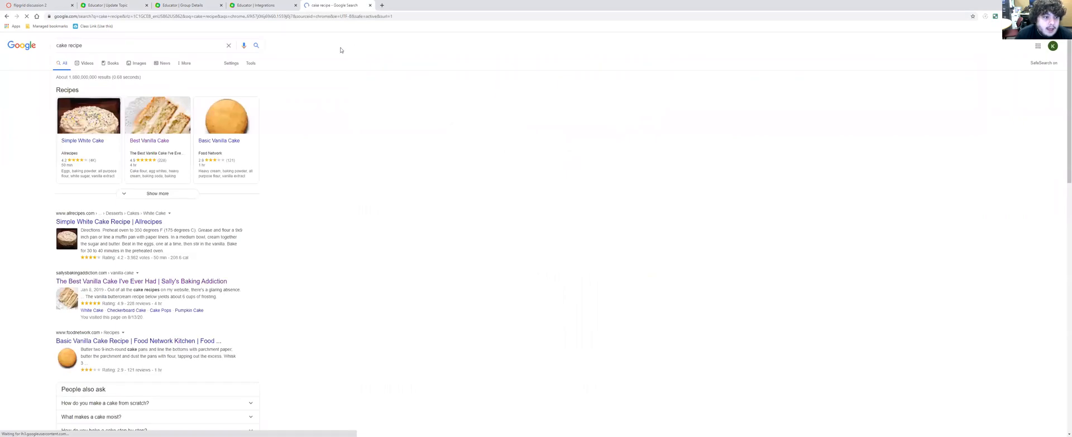
# Copy the Food Network Basic Vanilla Cake recipe URL and close its tab
pyautogui.scroll(-4, 246, 244)
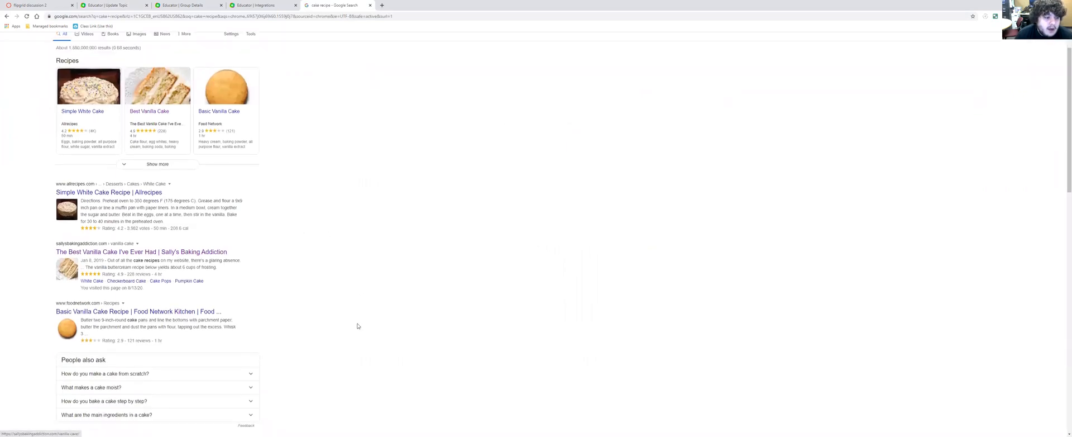
pyautogui.click(144, 123)
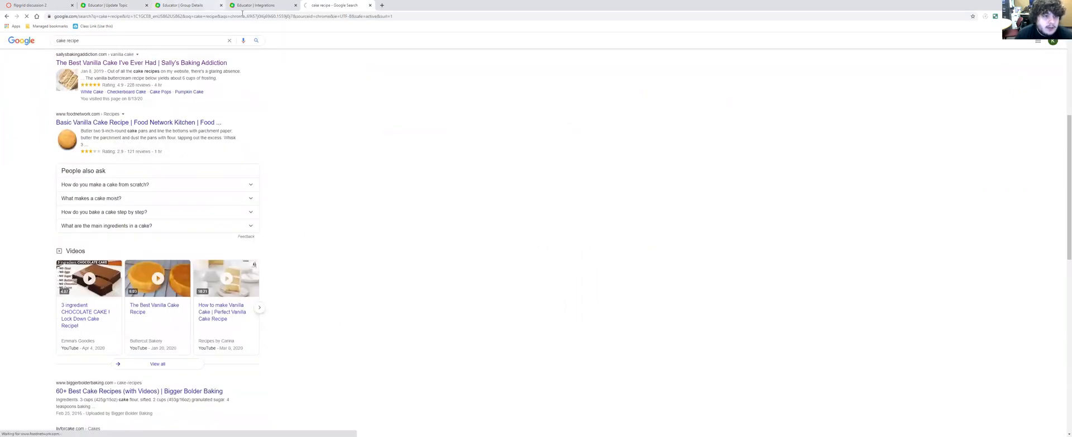
pyautogui.click(301, 17)
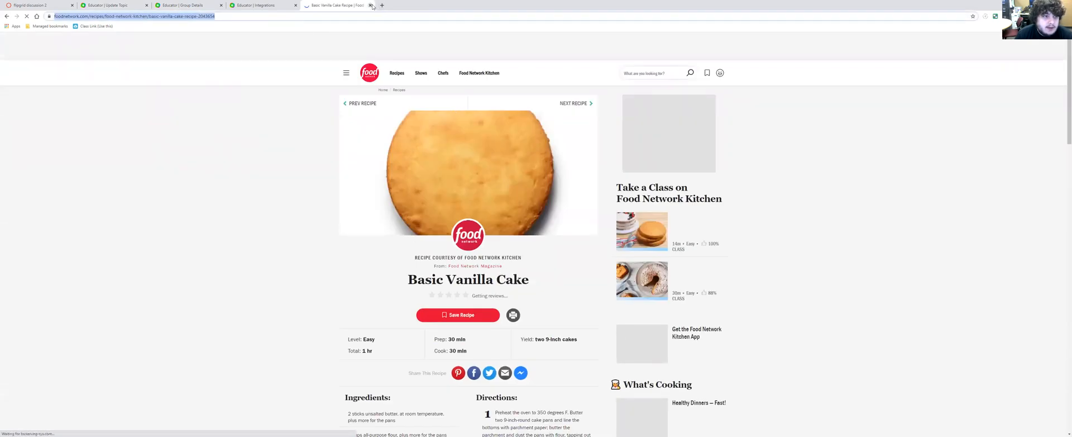
pyautogui.click(371, 5)
# Attach the pasted recipe link titled 'How to make Cake' and add a second attachment row
pyautogui.click(426, 109)
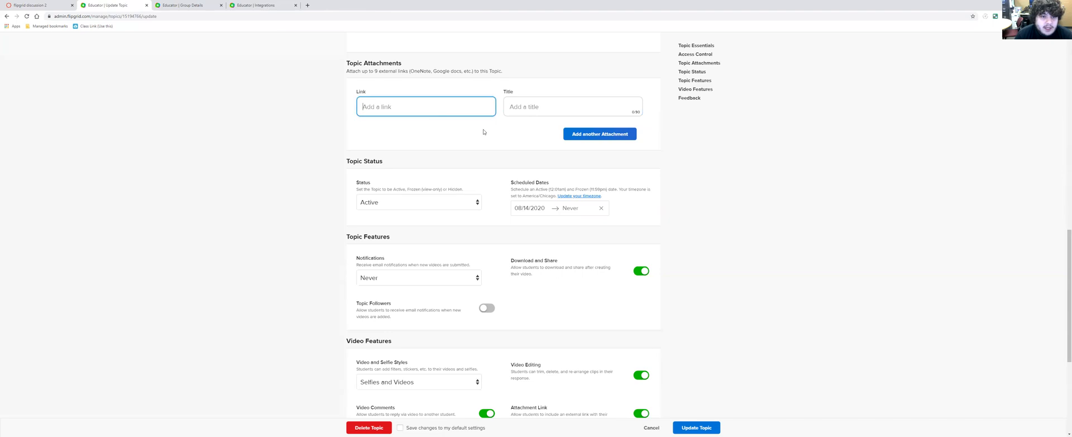
pyautogui.hotkey('ctrl', 'v')
pyautogui.click(533, 106)
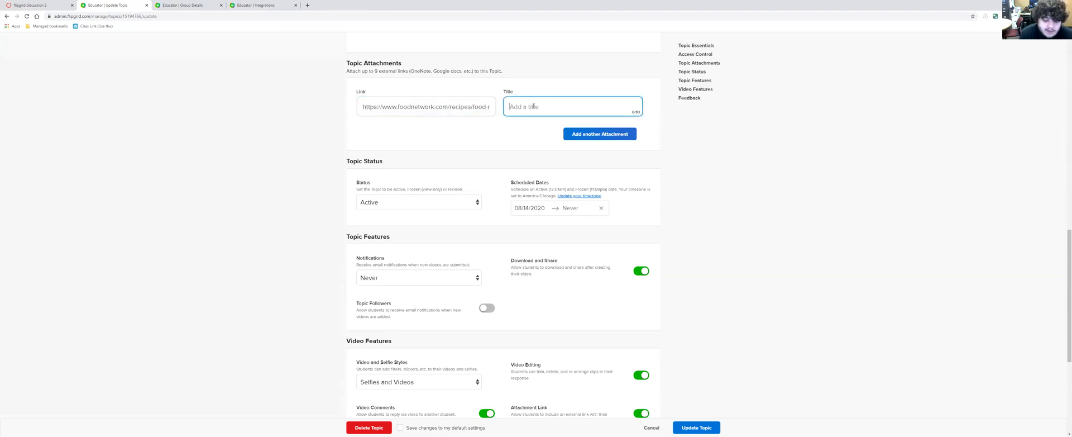
pyautogui.write('How ')
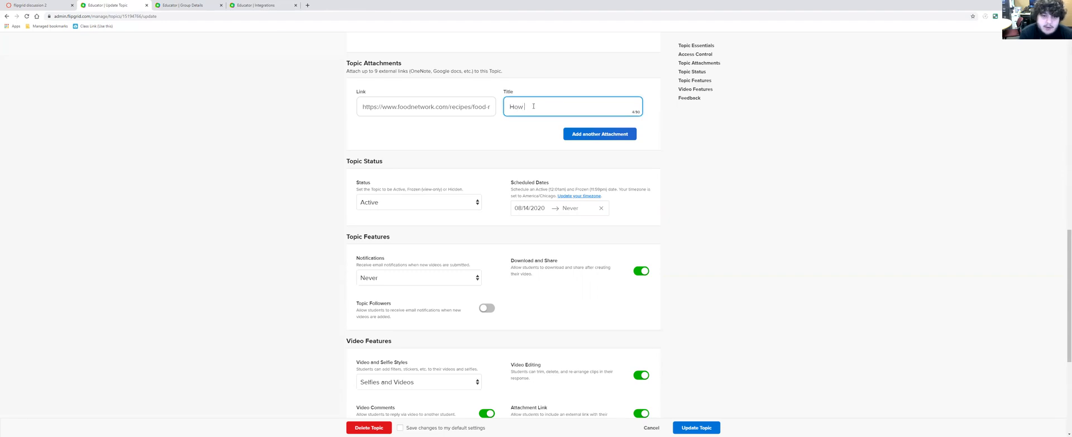
pyautogui.write('to make Cake')
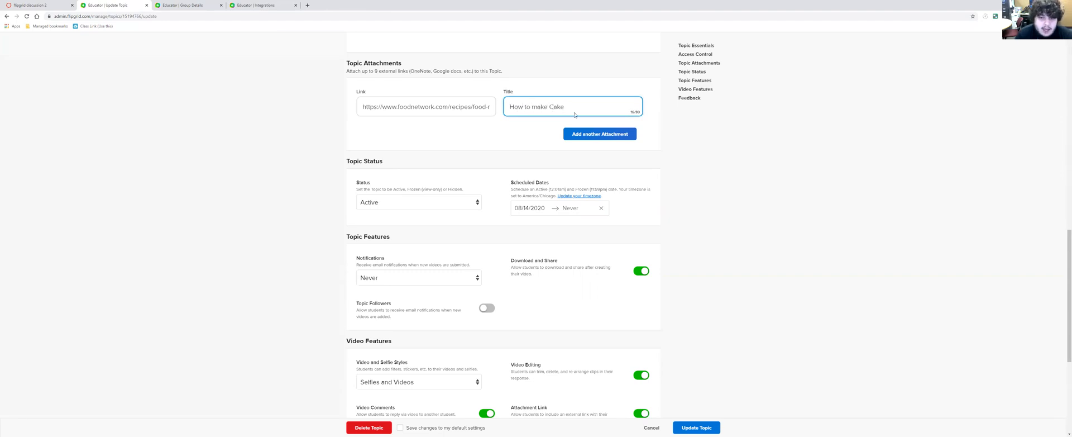
pyautogui.click(593, 138)
pyautogui.scroll(1, 540, 135)
pyautogui.scroll(-2, 506, 191)
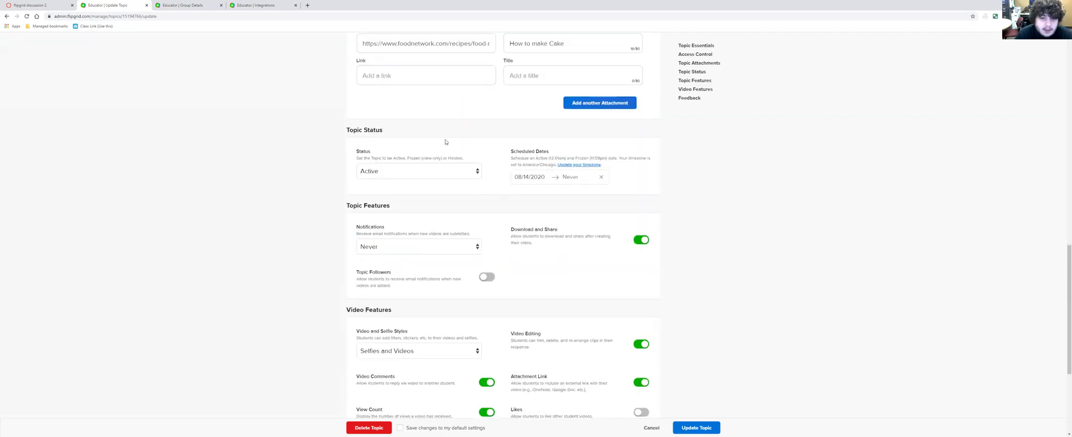
# Keep the topic Active and set its end date to August 21, 2020
pyautogui.scroll(-1, 445, 140)
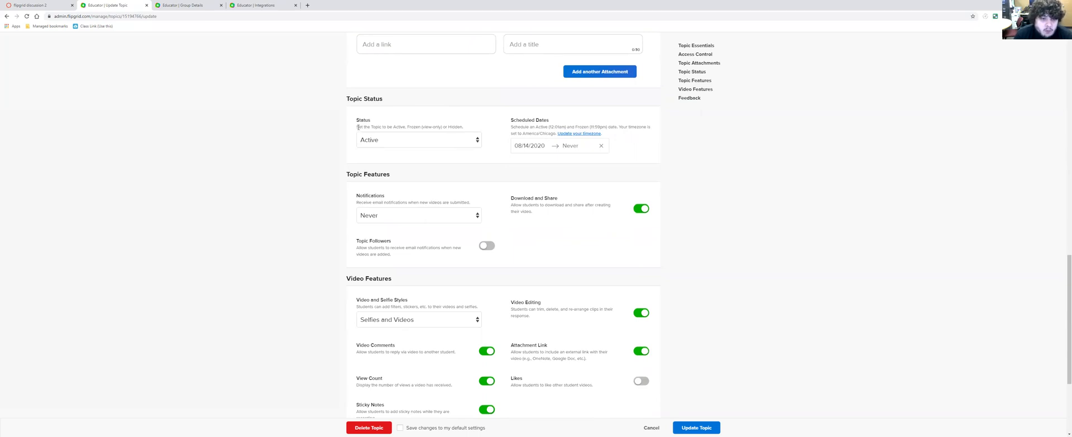
pyautogui.moveTo(359, 127); pyautogui.dragTo(469, 124)
pyautogui.click(465, 135)
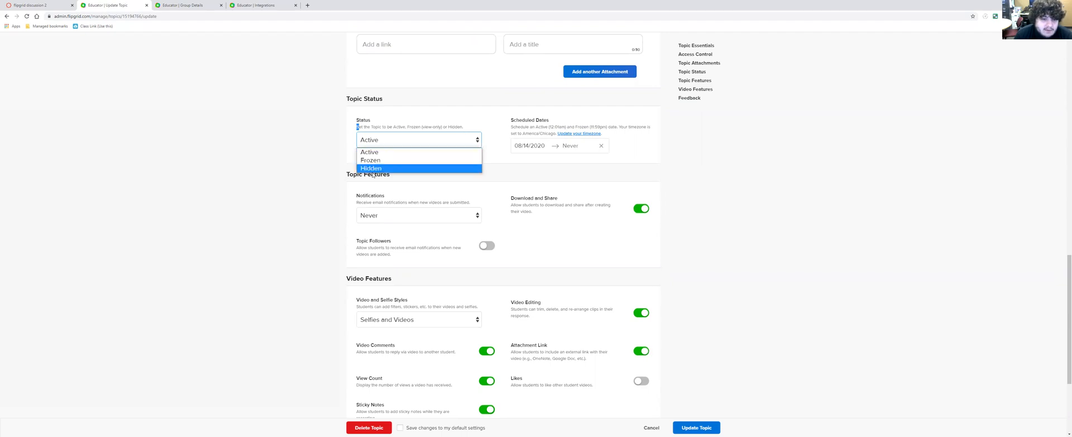
pyautogui.click(375, 154)
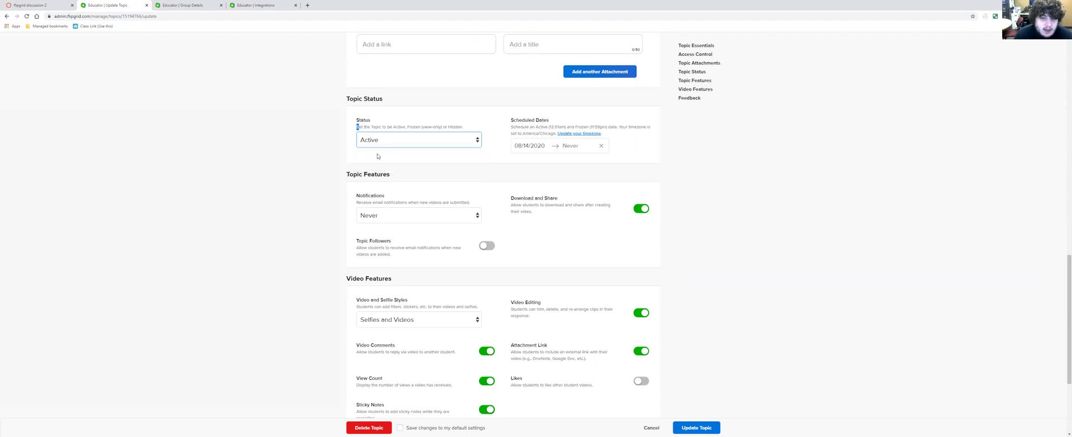
pyautogui.click(573, 148)
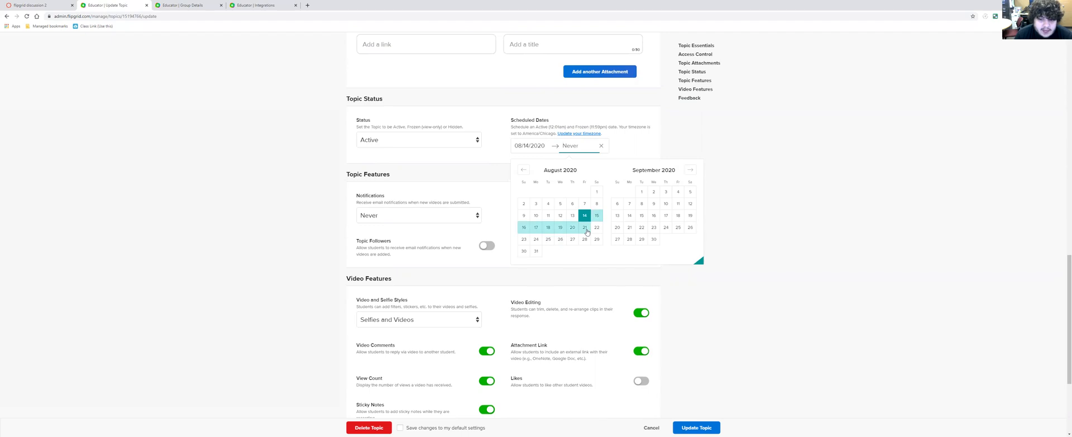
pyautogui.click(585, 227)
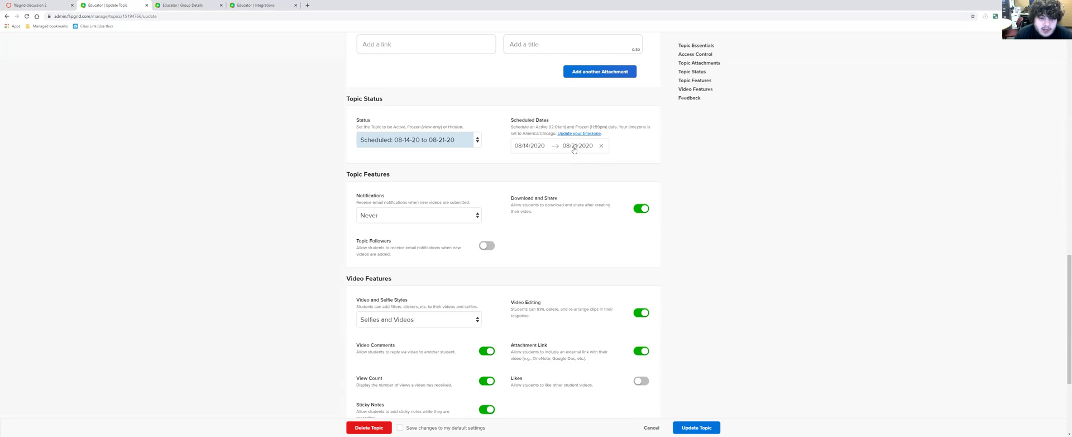
pyautogui.scroll(-2, 407, 202)
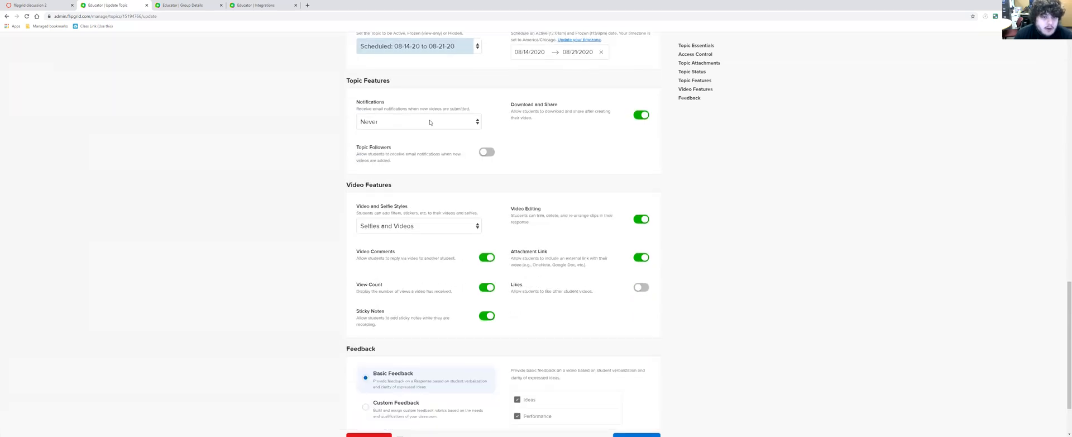
# Change the new-video email notification frequency from Never to Daily
pyautogui.click(430, 122)
pyautogui.click(412, 133)
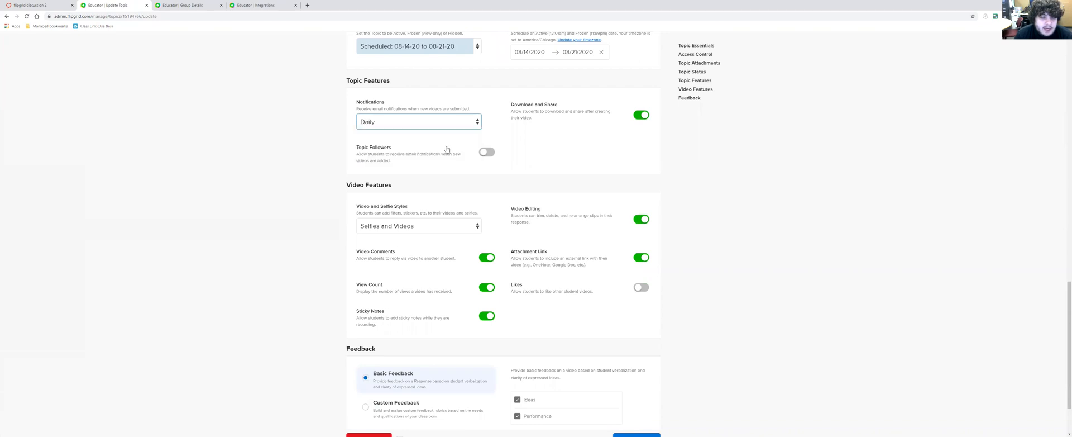
pyautogui.click(411, 127)
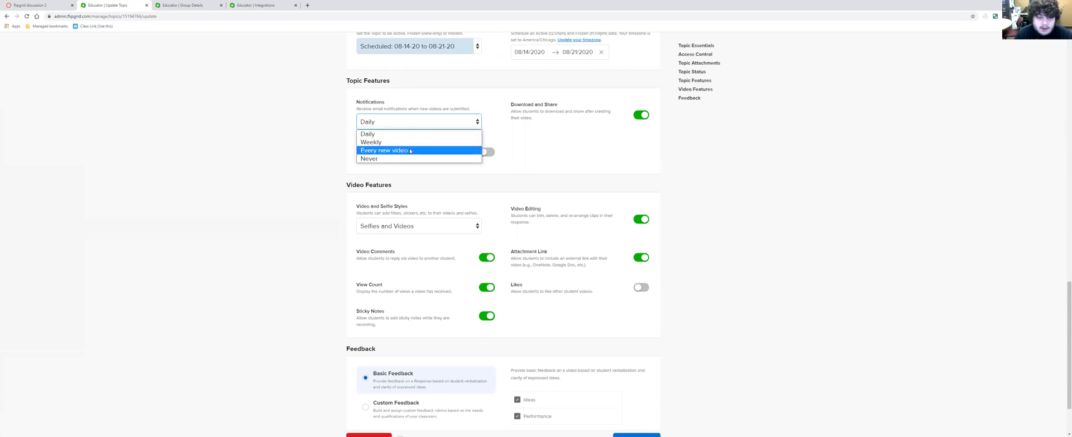
pyautogui.click(435, 100)
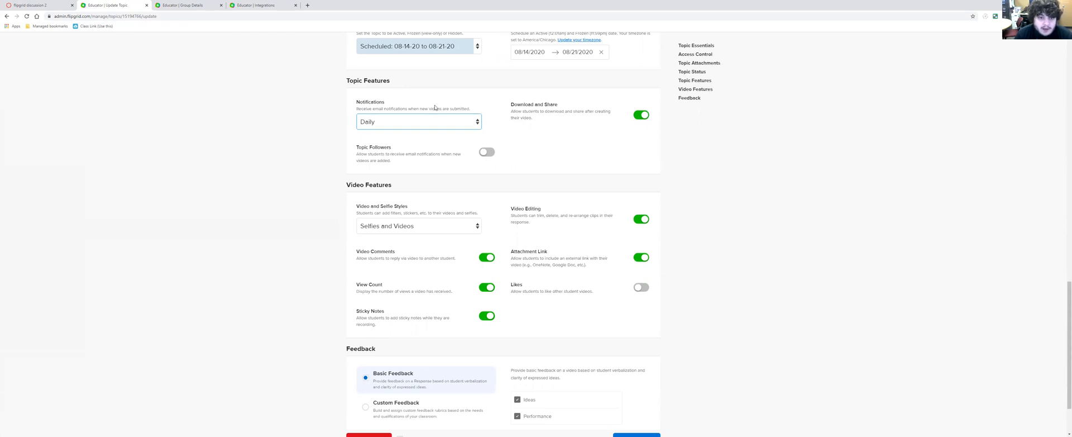
pyautogui.scroll(9, 446, 113)
pyautogui.scroll(-5, 458, 106)
pyautogui.scroll(-4, 451, 149)
pyautogui.scroll(2, 444, 156)
pyautogui.scroll(-1, 437, 162)
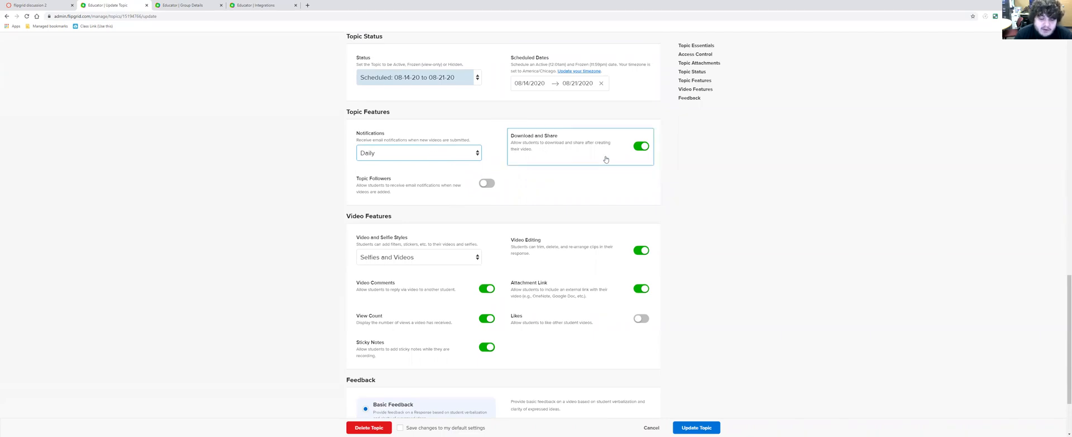
# Turn Download and Share off and Topic Followers on
pyautogui.click(642, 149)
pyautogui.scroll(-3, 546, 182)
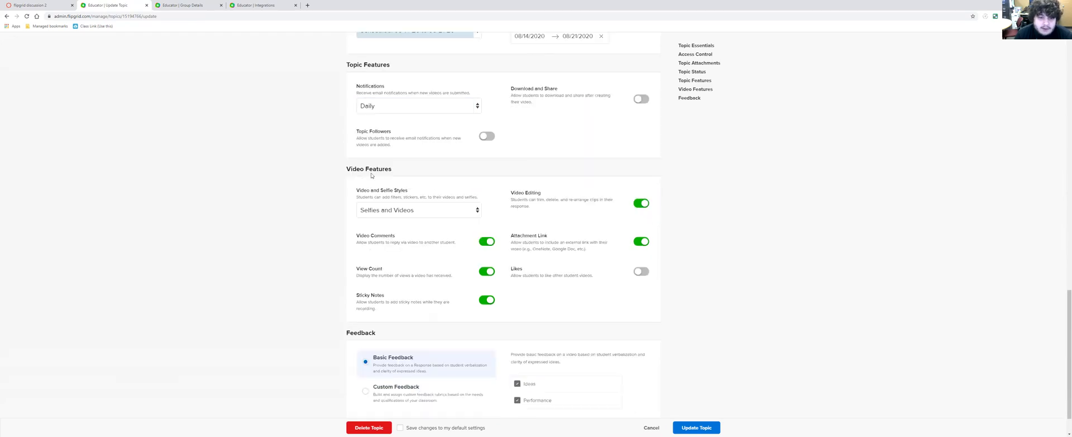
pyautogui.scroll(-1, 480, 173)
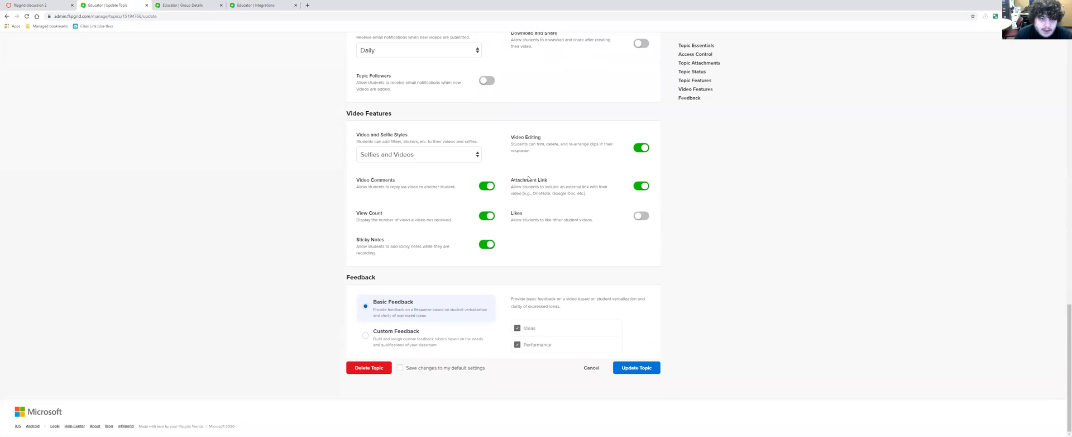
pyautogui.scroll(1, 568, 128)
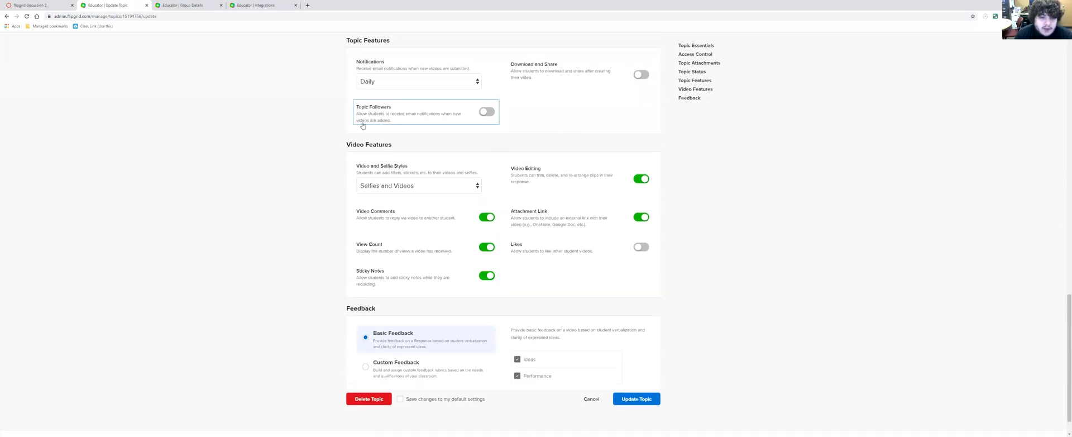
pyautogui.click(487, 117)
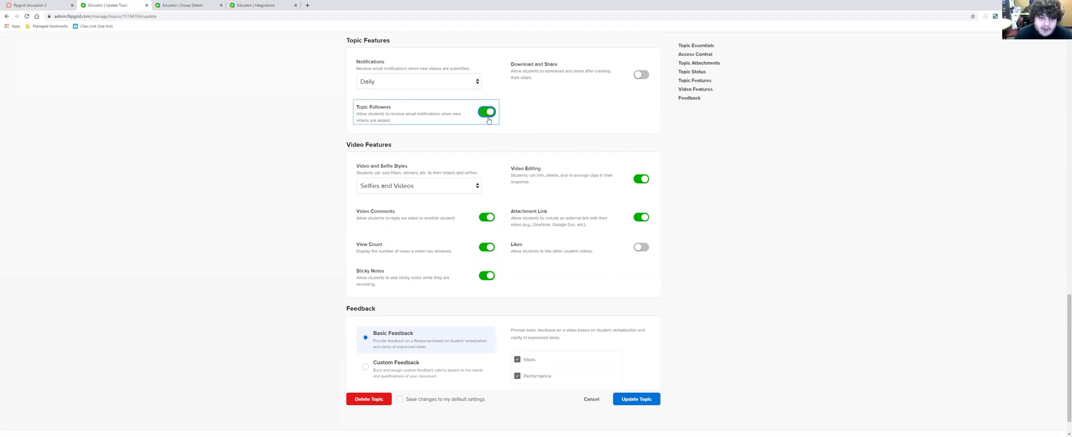
pyautogui.scroll(-1, 368, 159)
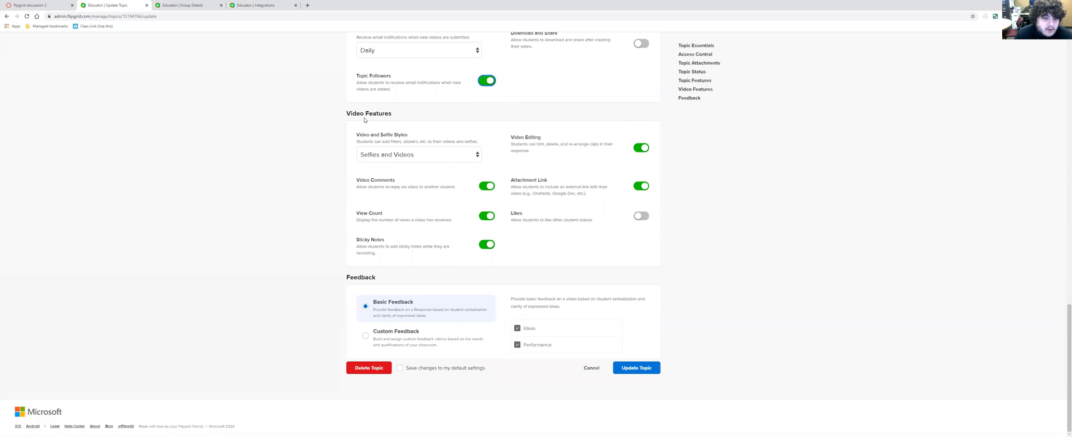
# Check the video style and attachment links settings, leaving Selfies and Videos with attachment links on
pyautogui.click(396, 155)
pyautogui.click(397, 155)
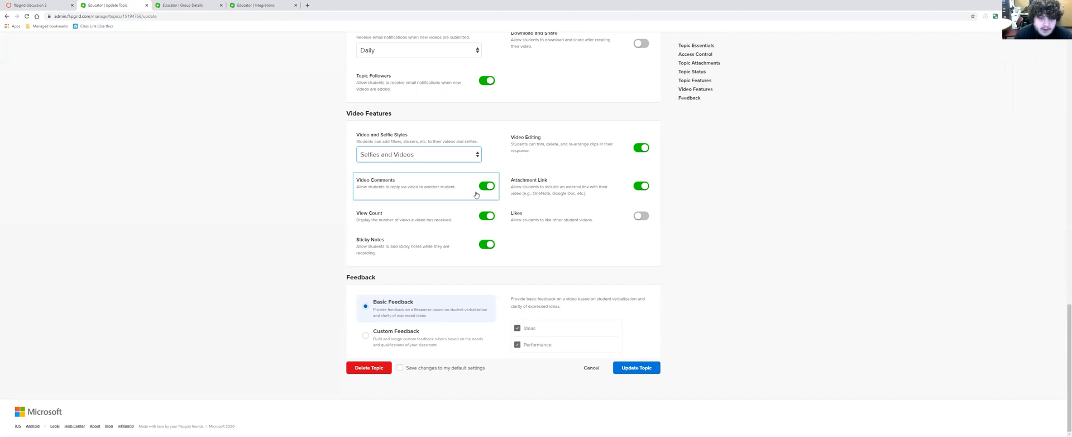
pyautogui.click(564, 190)
pyautogui.click(564, 190)
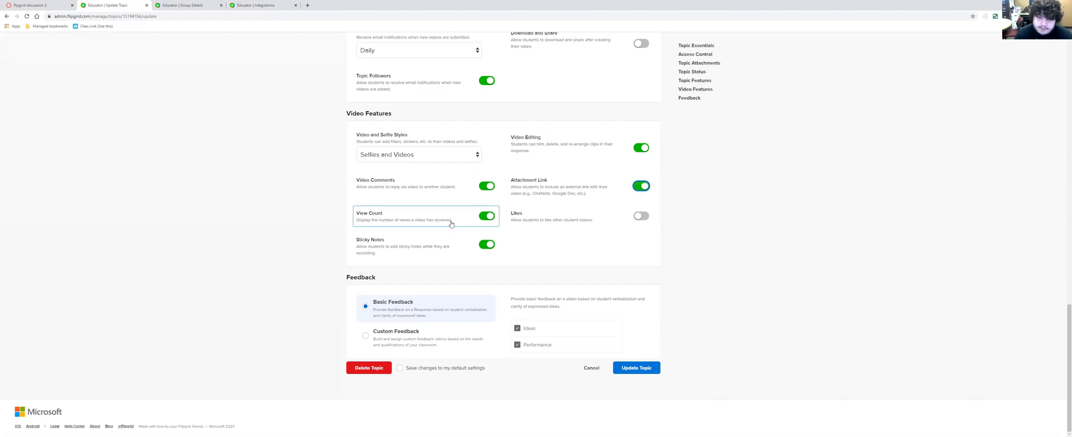